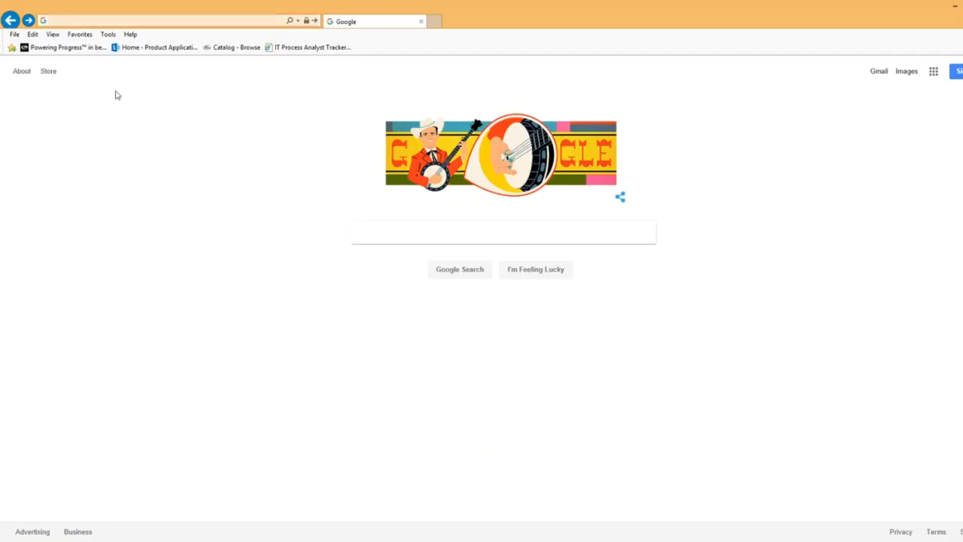
Step: Go to gates.com/designiq in Internet Explorer to reach the Gates Design IQ page
left_click(106, 21)
type("ga")
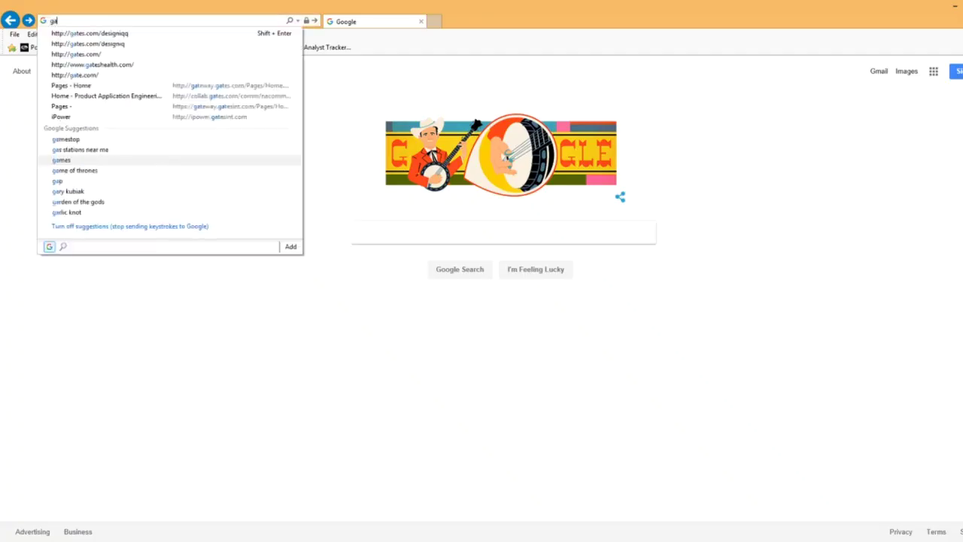
type("tes.com/designiq")
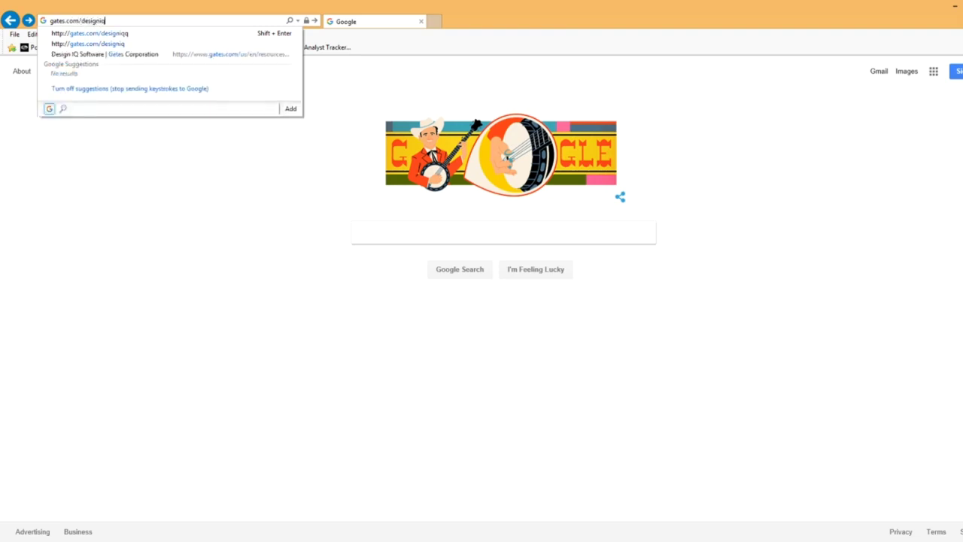
key("Return")
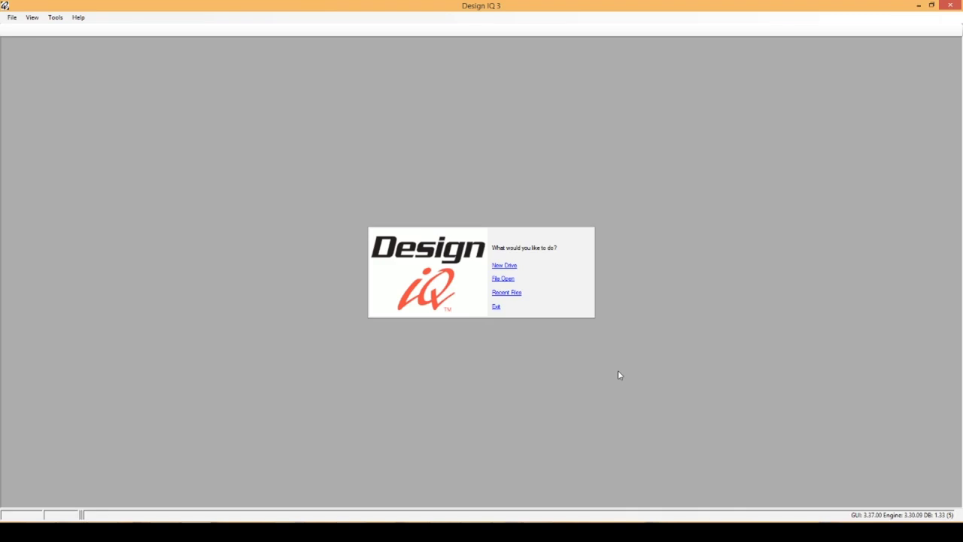
Step: Start a new drive using the Synchronous Poly Chain GT Carbon 8MGT belt
left_click(504, 266)
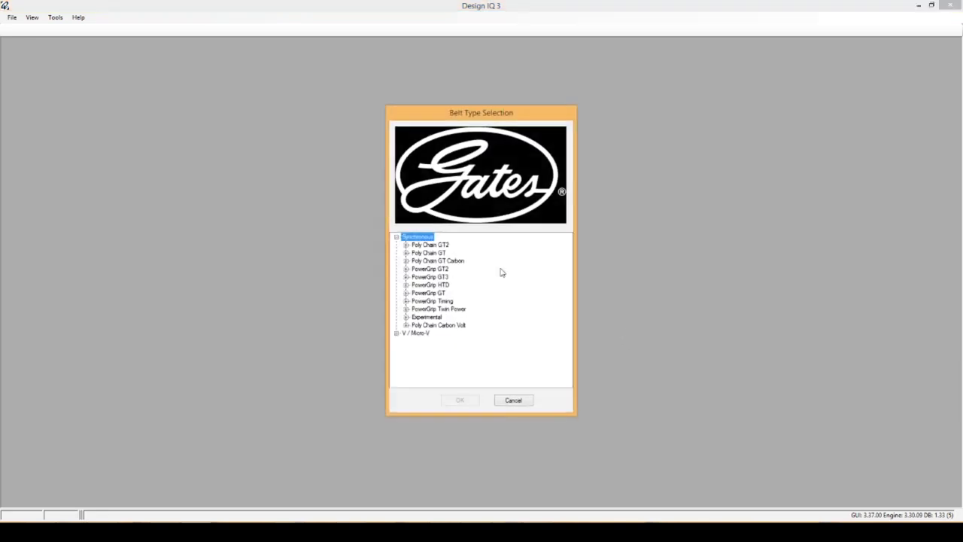
left_click(397, 237)
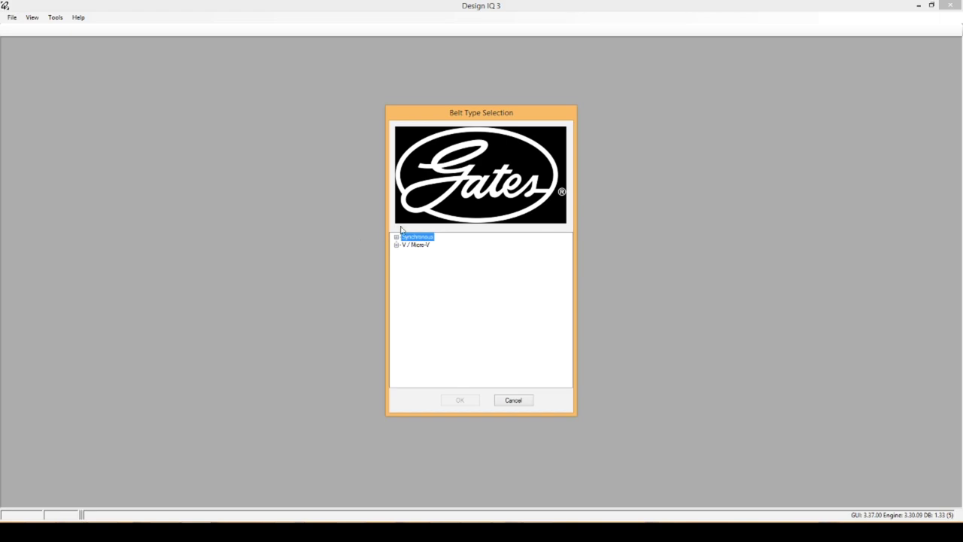
left_click(397, 237)
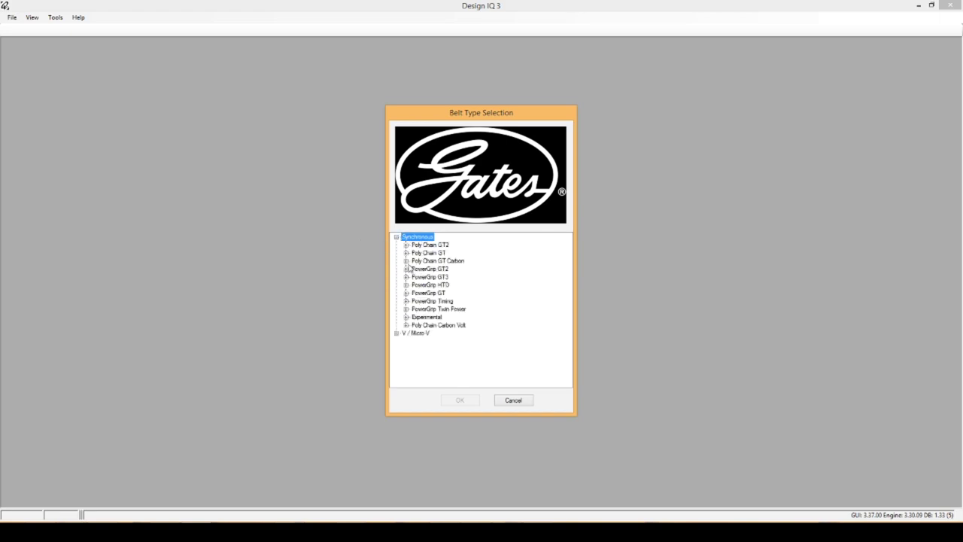
left_click(406, 260)
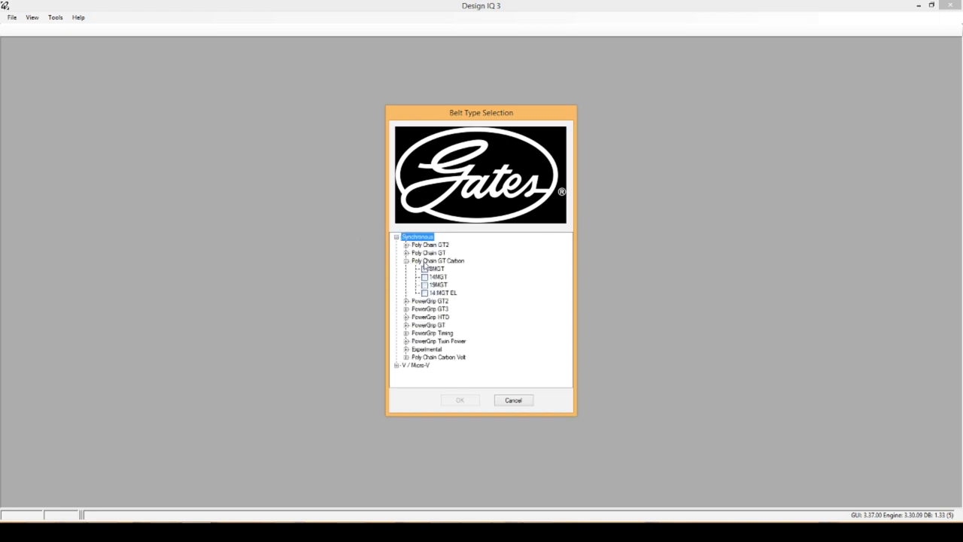
left_click(425, 268)
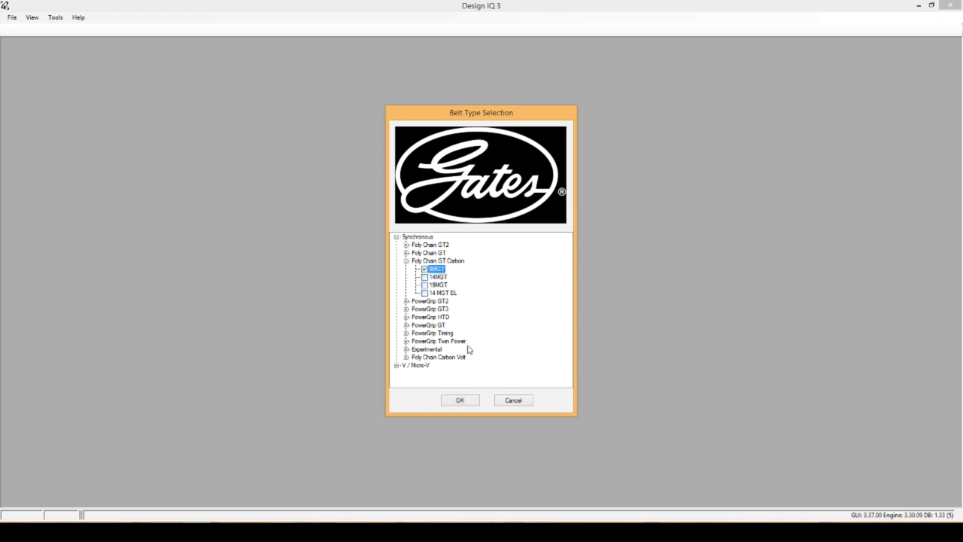
left_click(462, 399)
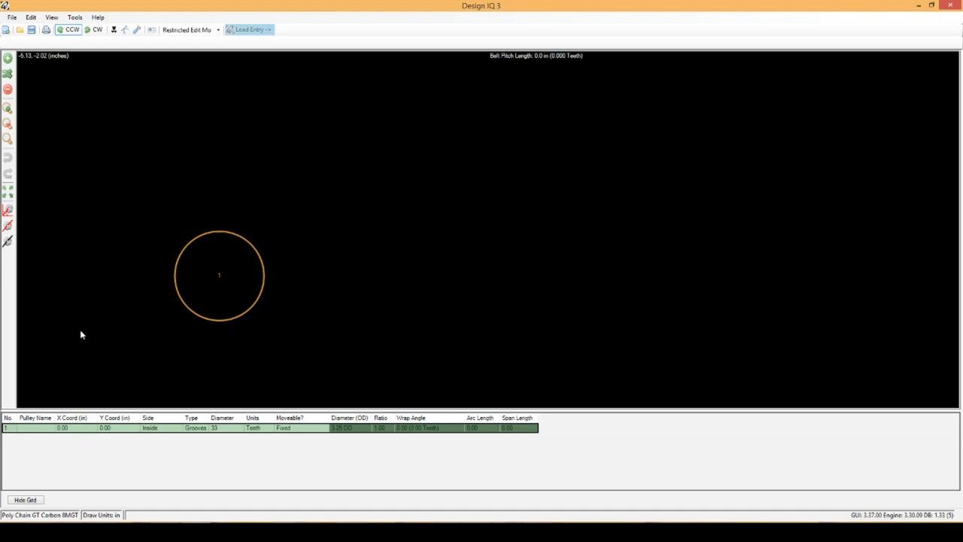
left_click(76, 18)
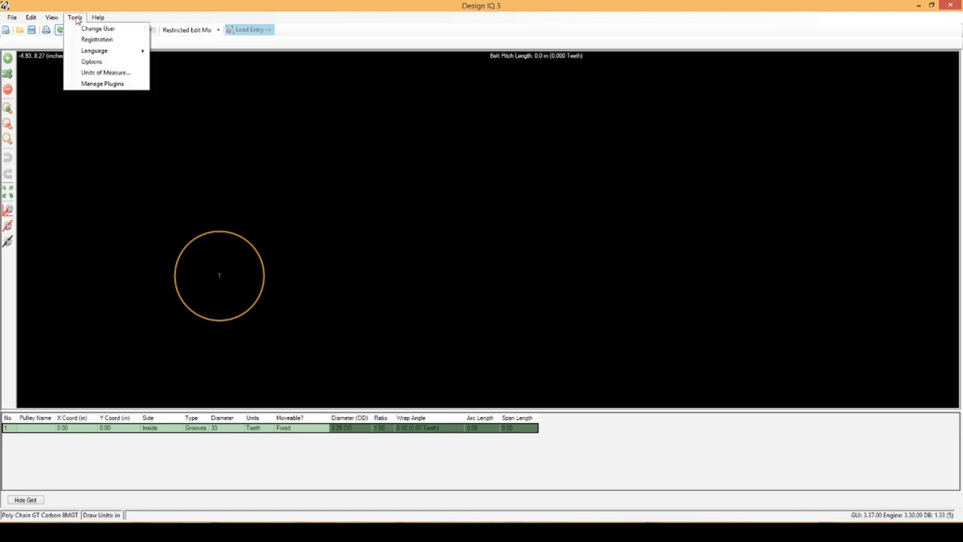
left_click(85, 77)
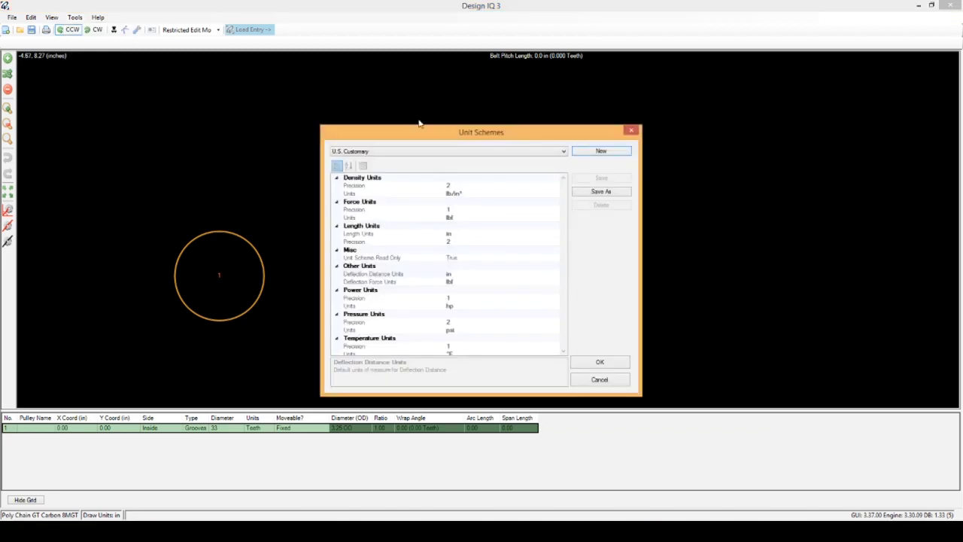
left_click(564, 151)
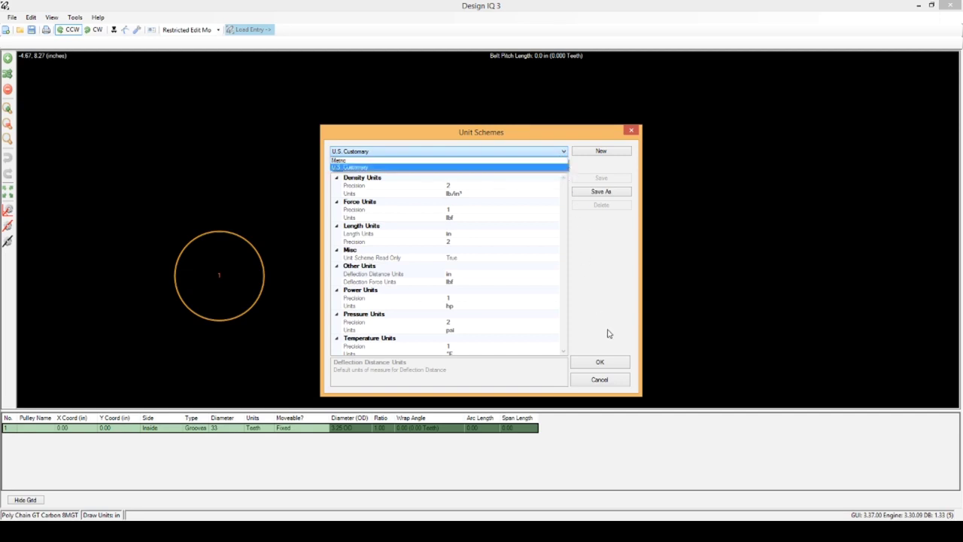
left_click(621, 382)
left_click(621, 381)
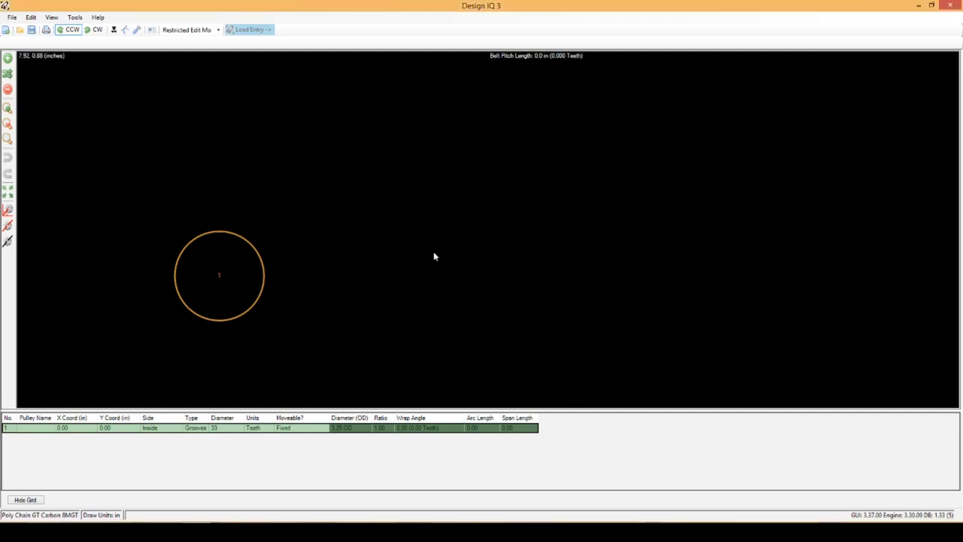
Step: Replace a misplaced second pulley with one right of pulley 1 at 9.68, 0.30 in
left_click(7, 60)
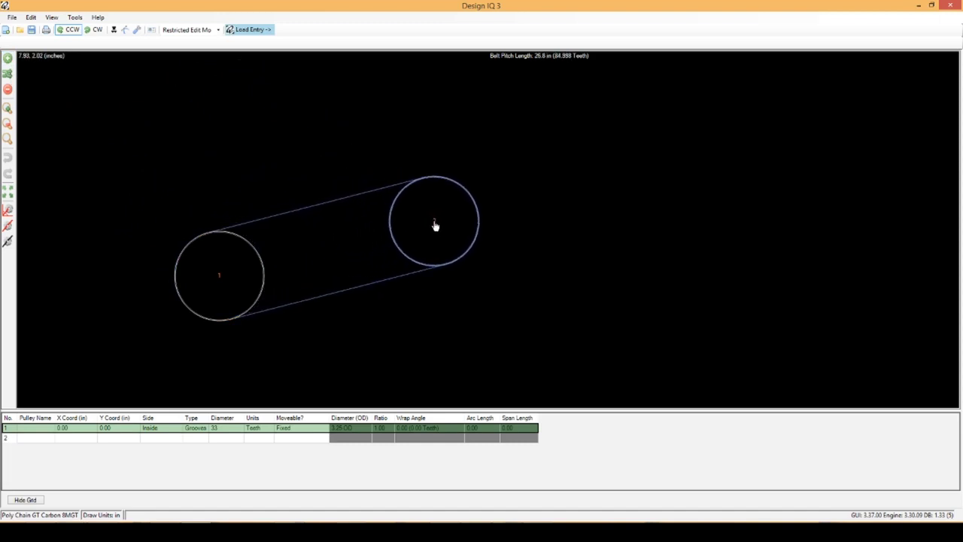
left_click(435, 226)
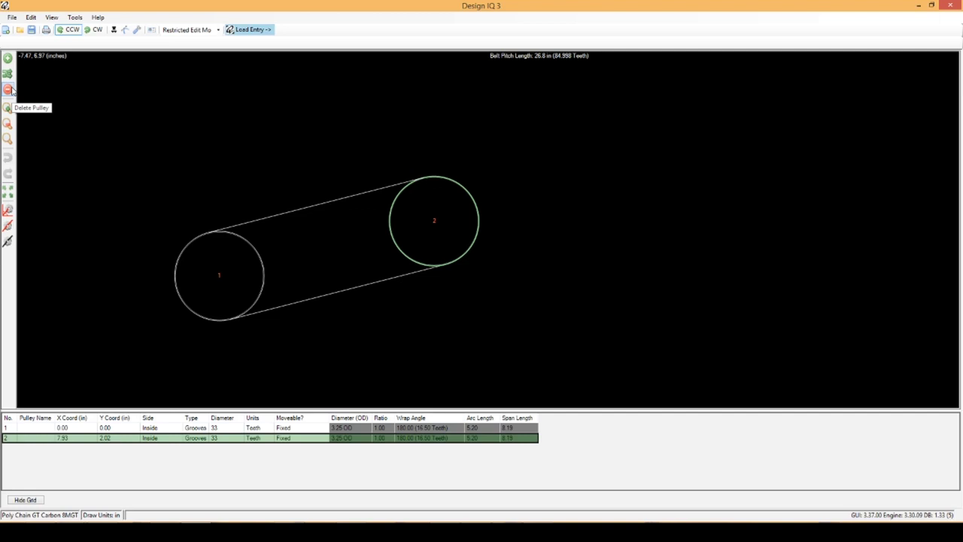
left_click(8, 90)
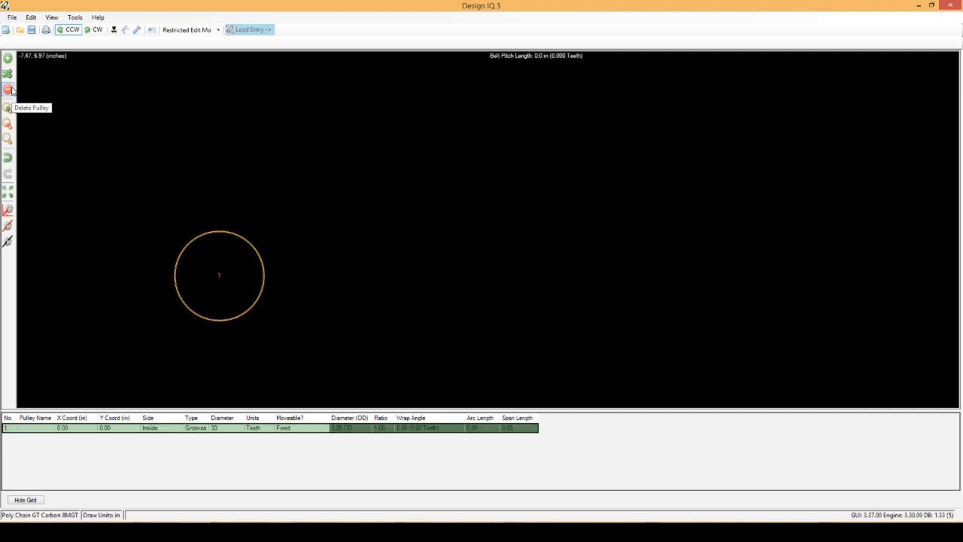
left_click(8, 59)
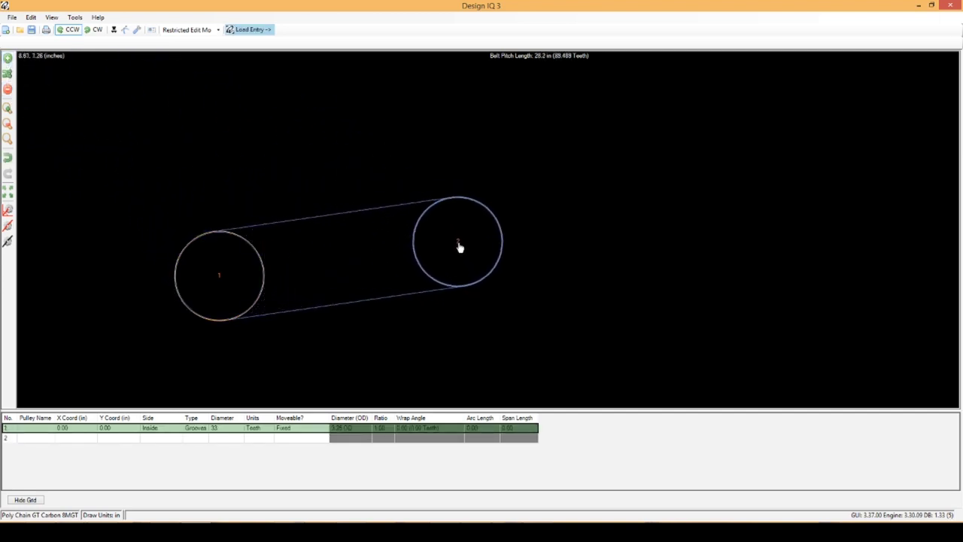
left_click(482, 267)
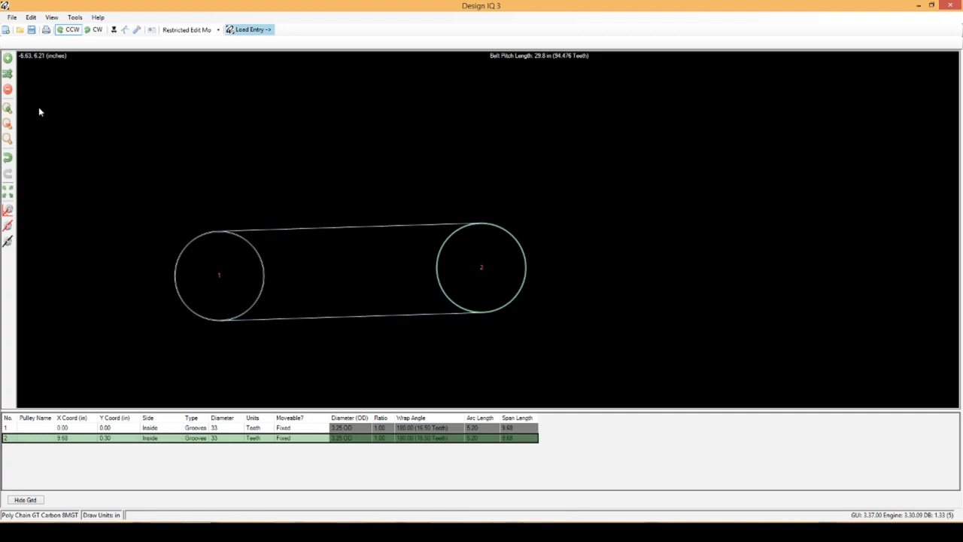
Step: Zoom in, out and to fit on the two-pulley drive
left_click(8, 109)
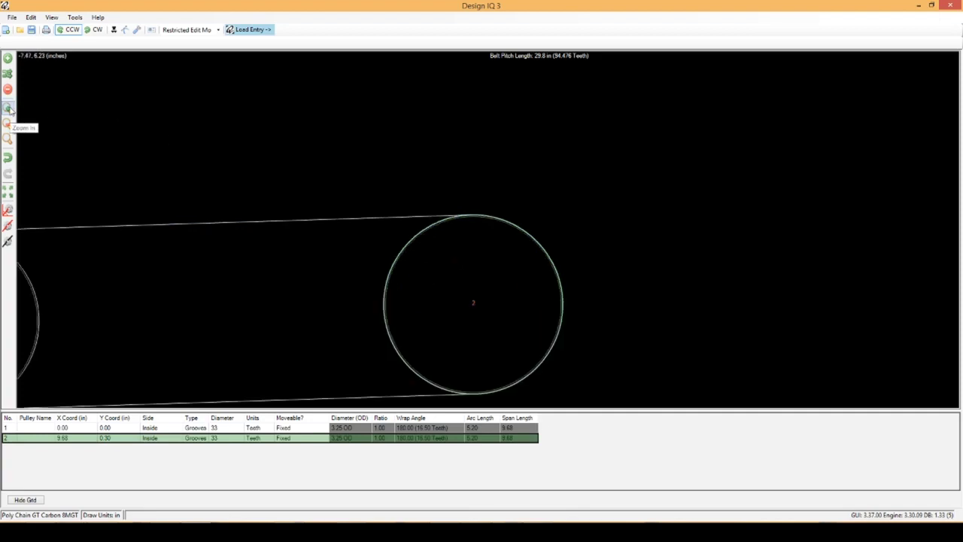
left_click(8, 124)
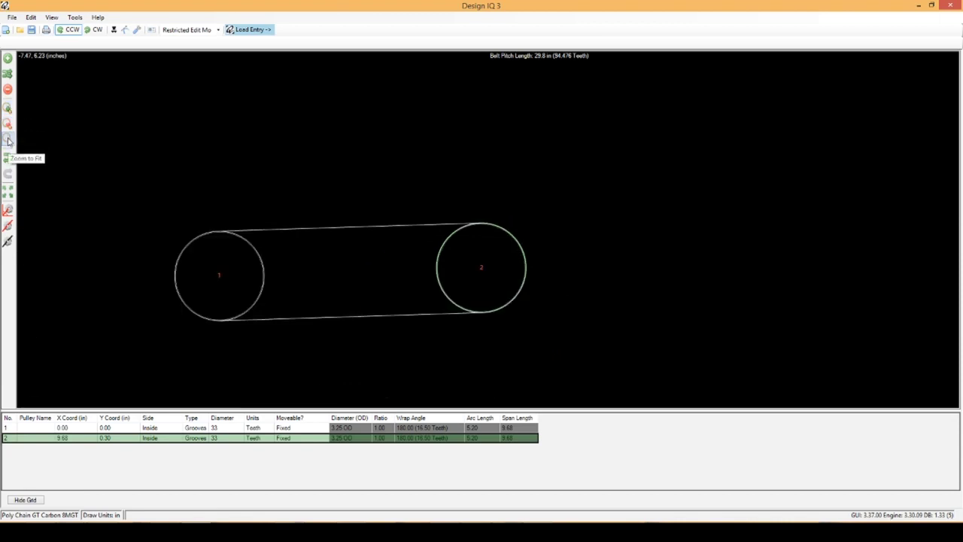
left_click(8, 141)
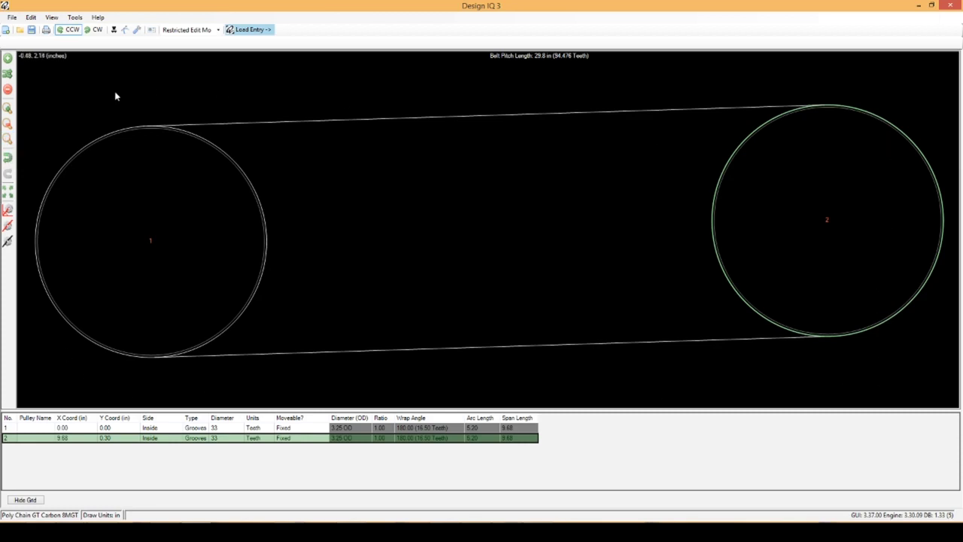
scroll(450, 201, "down", 4)
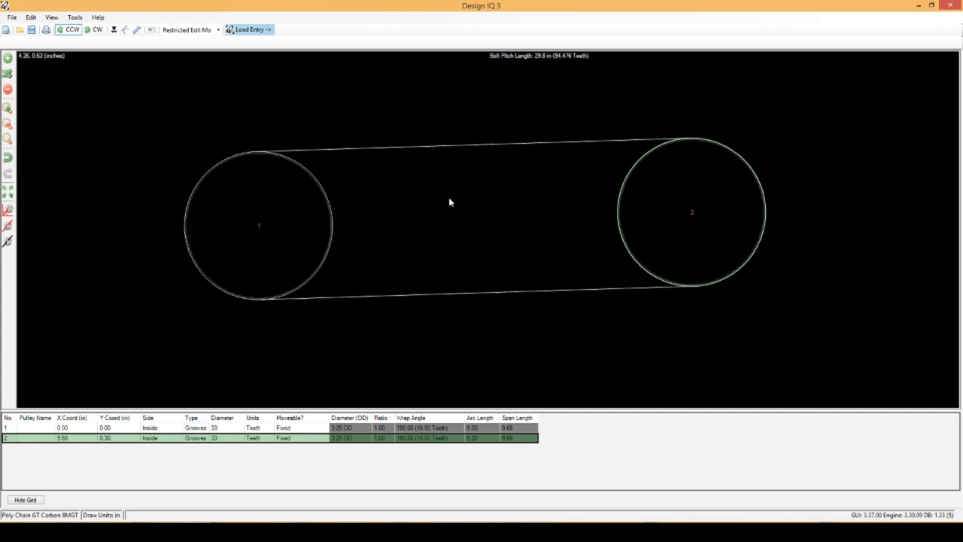
scroll(449, 203, "up", 2)
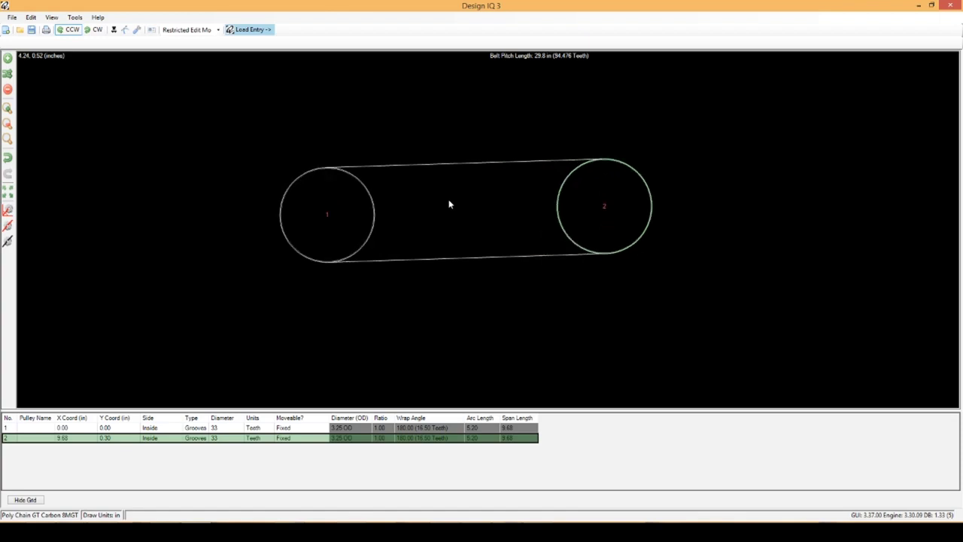
Step: Pan the view to recentre the drive in the drawing area
left_click(8, 193)
mouse_move(430, 219)
left_mouse_down()
mouse_move(538, 239)
mouse_move(434, 148)
mouse_move(323, 221)
mouse_move(387, 279)
mouse_move(459, 274)
left_mouse_up()
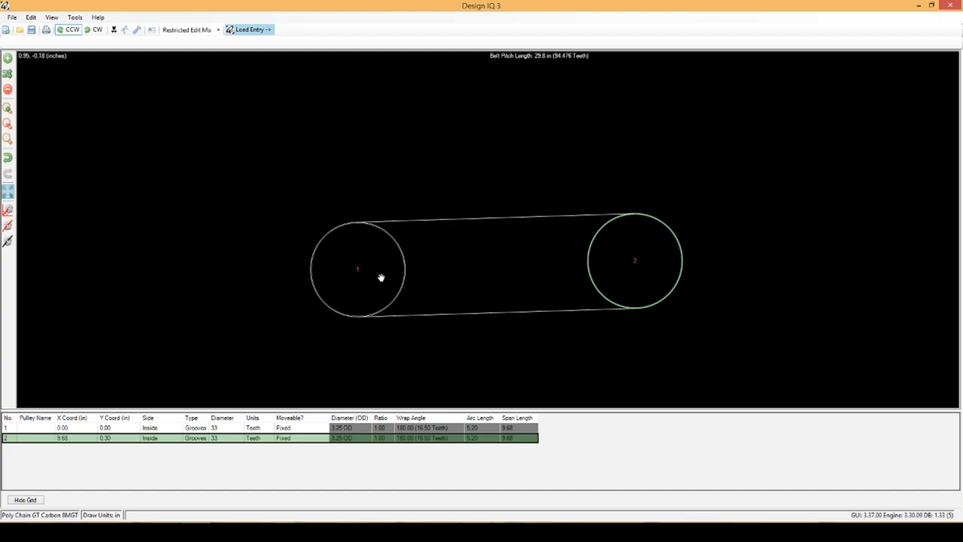
left_click(8, 192)
Step: Add pulley 3 above and between pulleys 1 and 2, at 4.26, 1.60 in
left_click(10, 72)
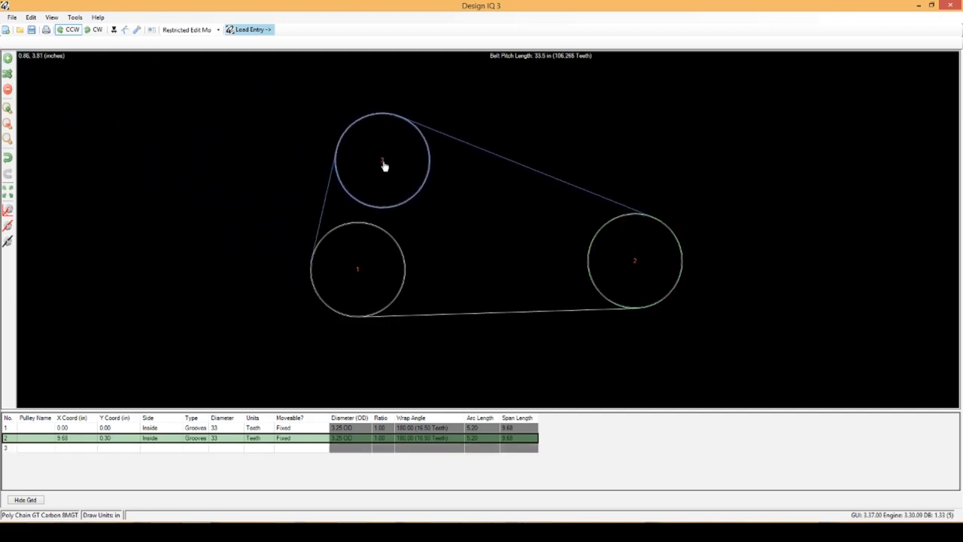
left_click(480, 225)
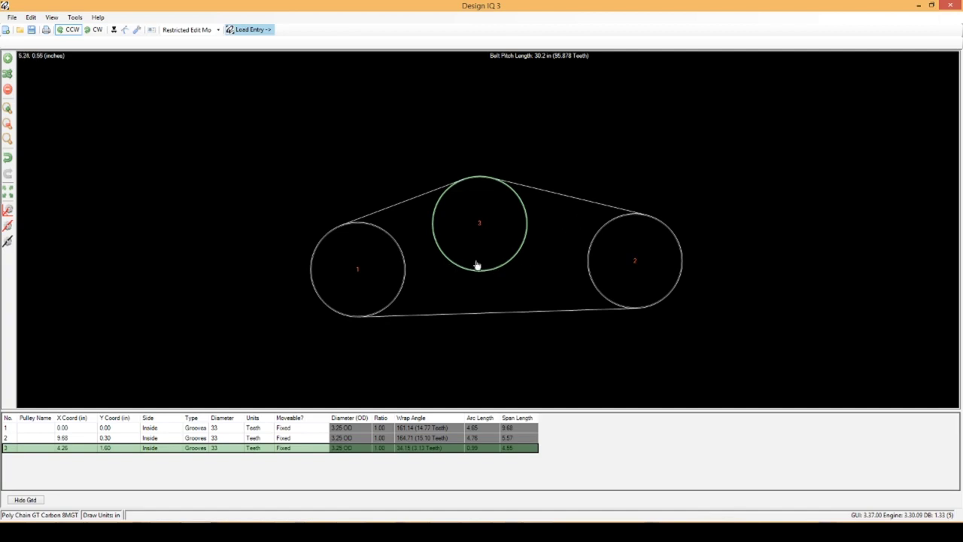
Step: Flip pulley 3 so the belt's back rides on it as a flat backside idler
left_click(10, 74)
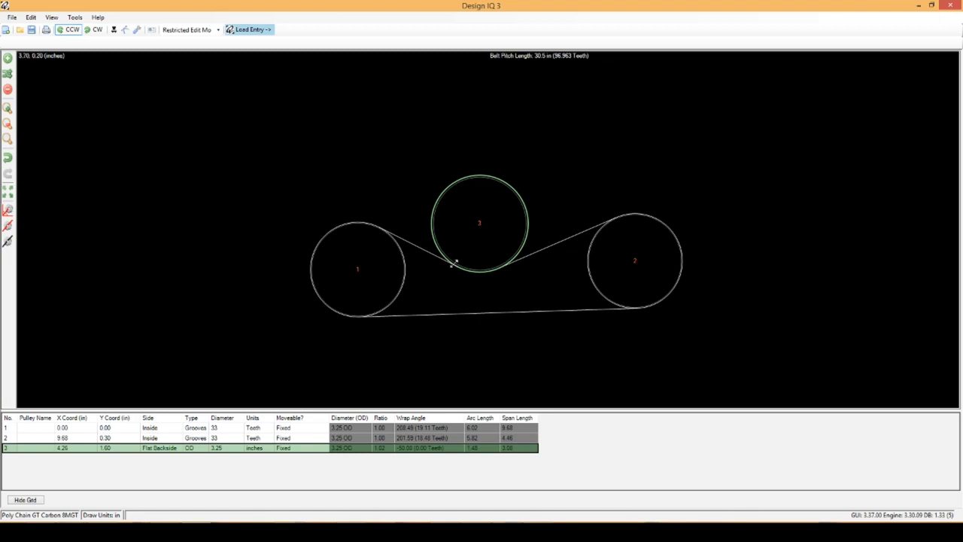
right_click(479, 231)
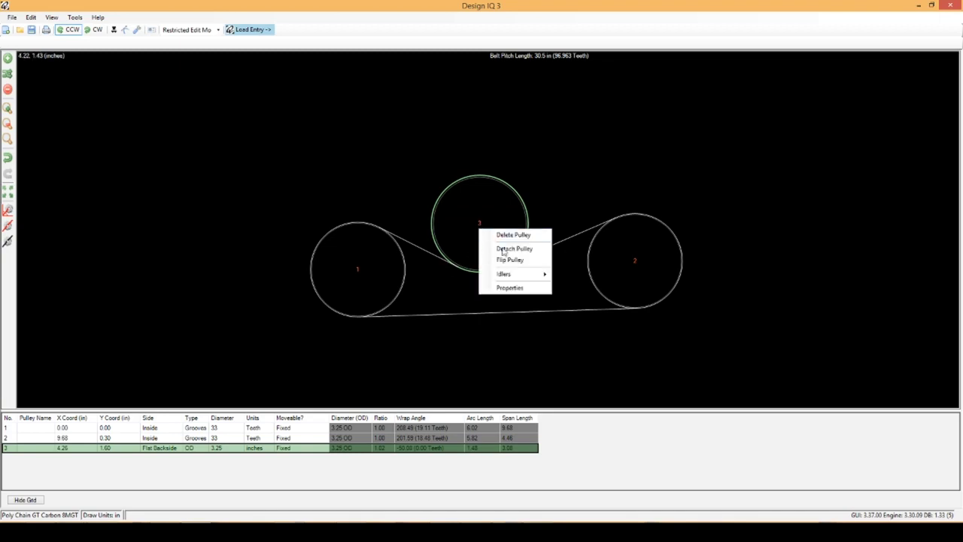
left_click(572, 292)
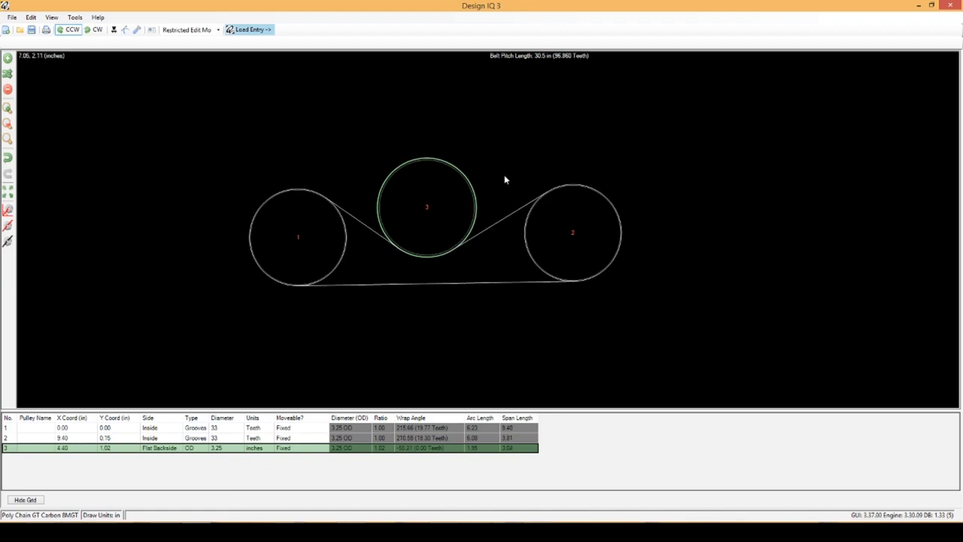
Step: Try pulley 3 as a pivoted idler, then settle on a slotted idler at 3.95, 2.44 in
left_click(8, 212)
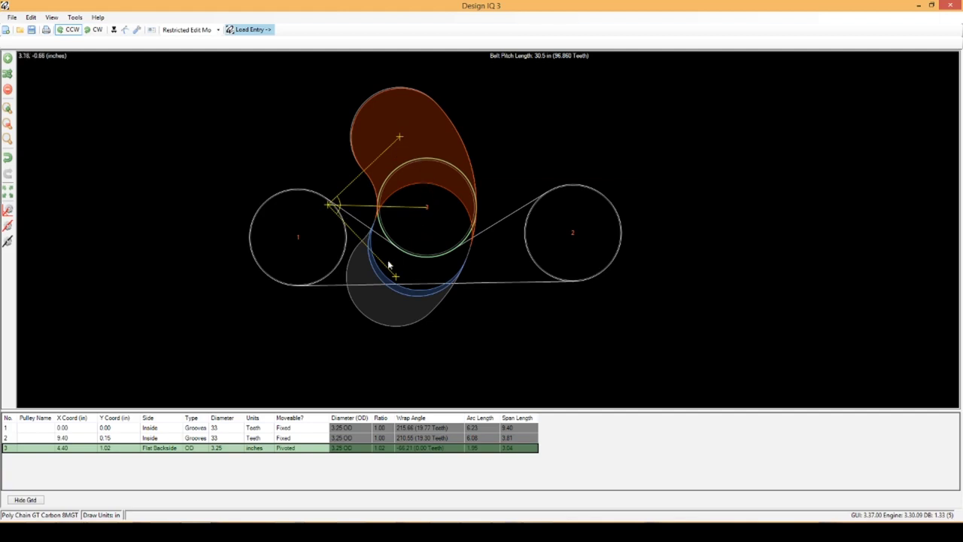
mouse_move(425, 204)
left_mouse_down()
mouse_move(417, 228)
mouse_move(422, 191)
mouse_move(411, 155)
mouse_move(419, 189)
mouse_move(406, 221)
mouse_move(407, 157)
mouse_move(422, 192)
left_mouse_up()
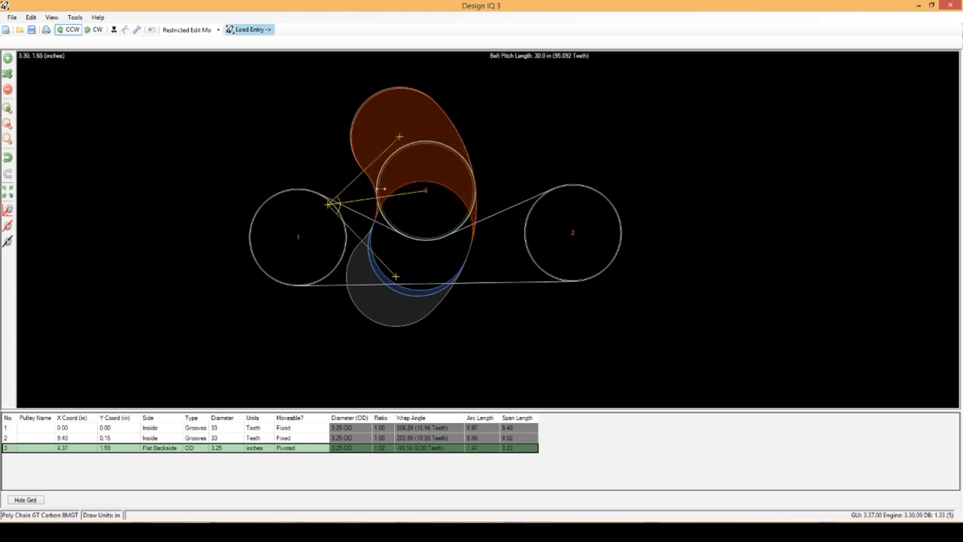
left_click(8, 225)
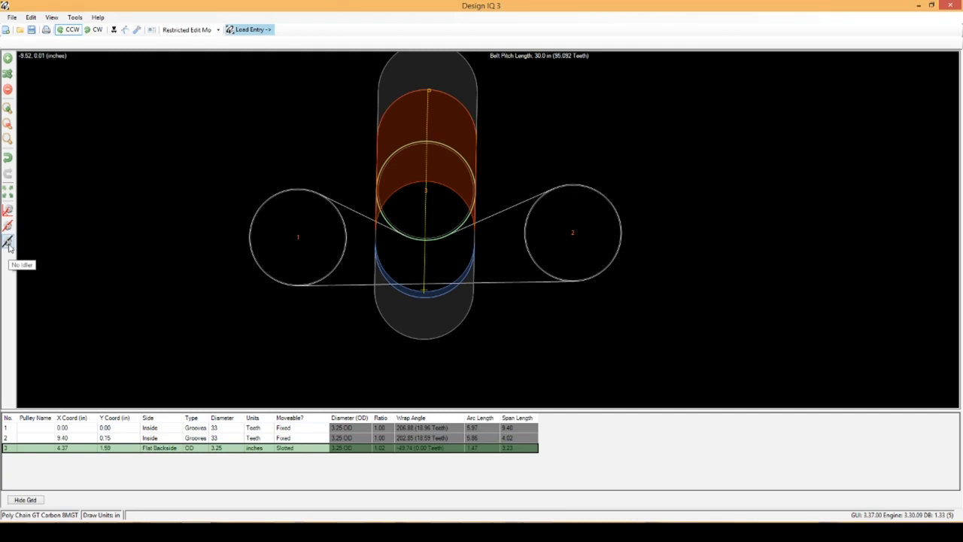
left_click(8, 243)
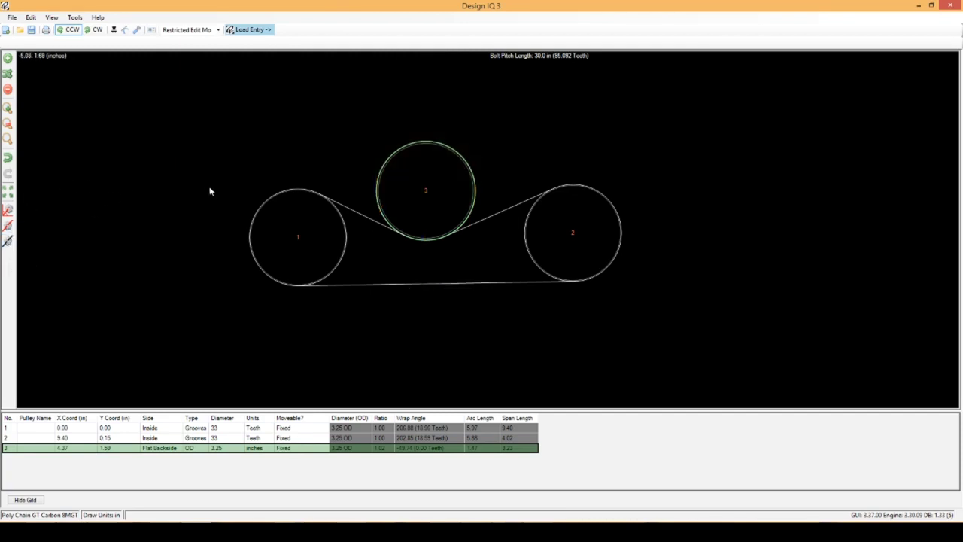
left_click(9, 227)
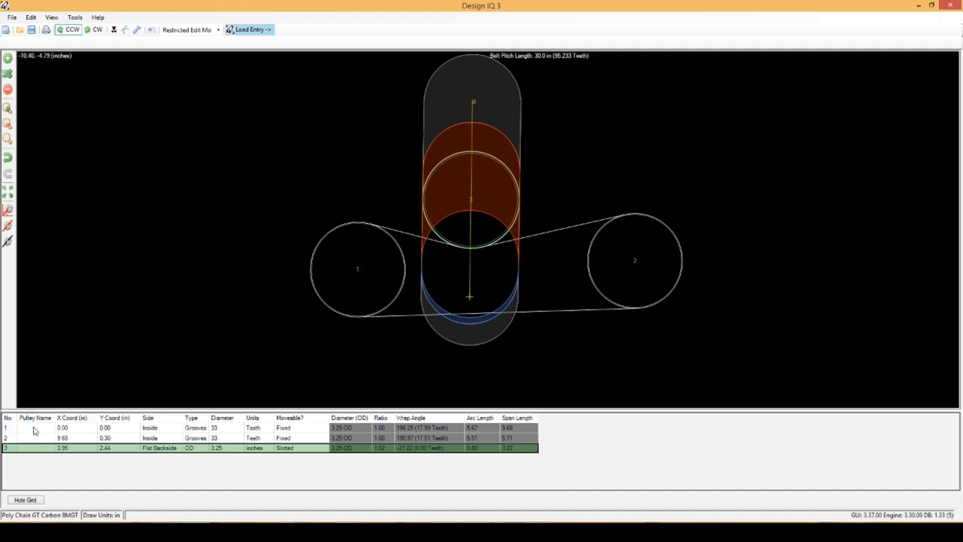
Step: Name pulleys 1–3 DriveR, DriveN and Idler in the Pulley Name column
left_click(18, 427)
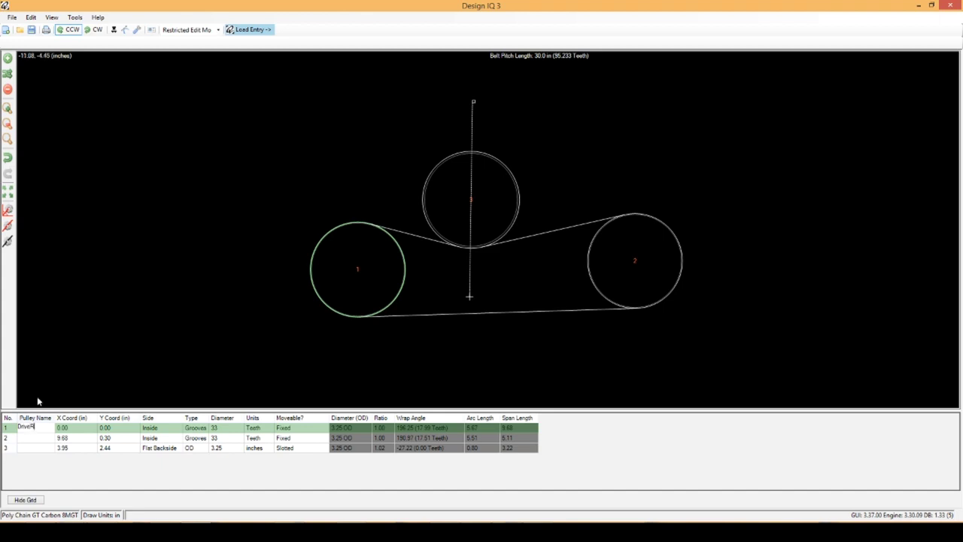
left_click(36, 439)
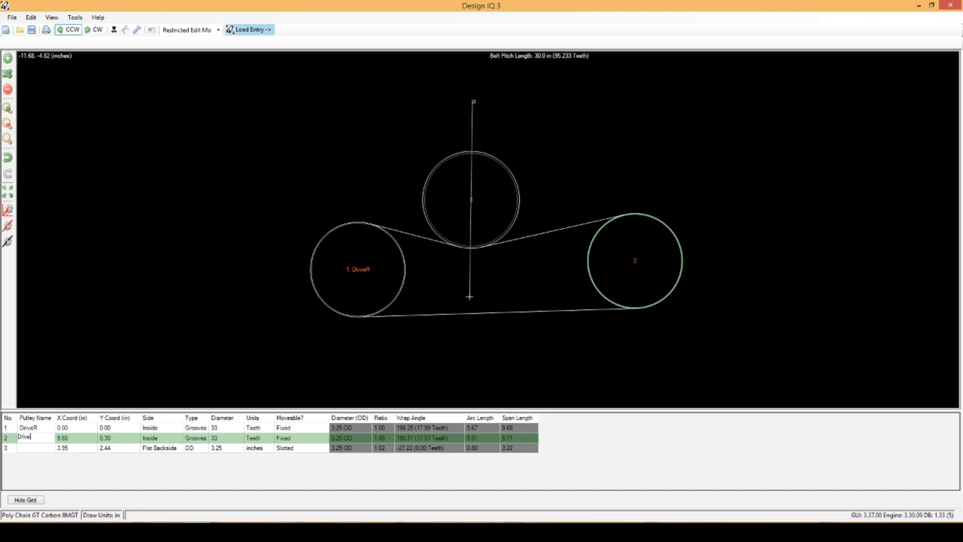
left_click(30, 447)
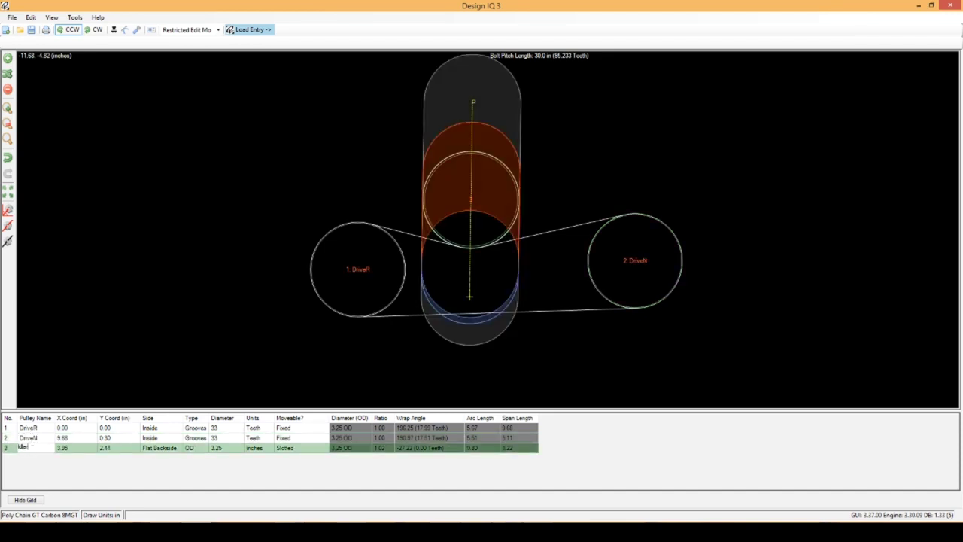
key("Tab")
key("Return")
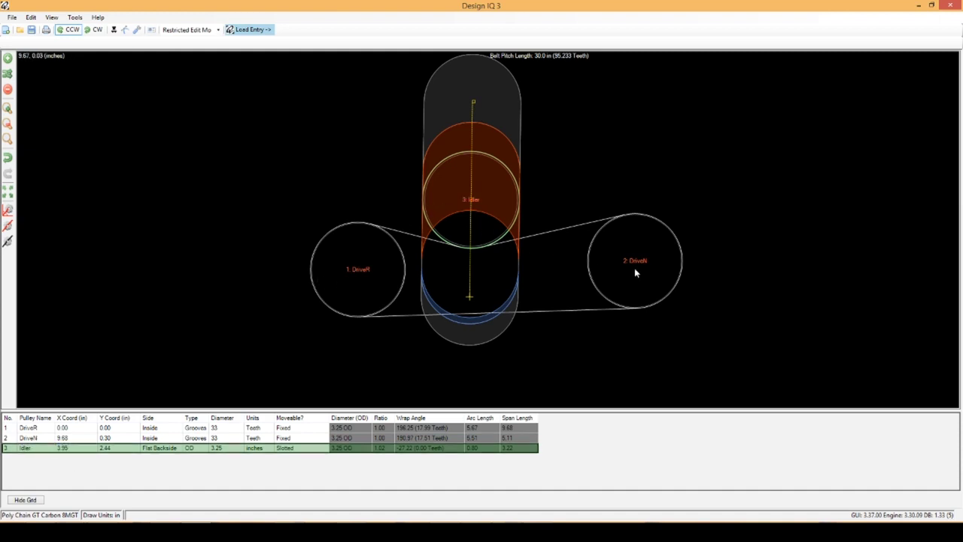
Step: Set DriveR to 45 grooves and DriveN to 90 grooves, shortening the belt to 26.5 in
left_click(237, 428)
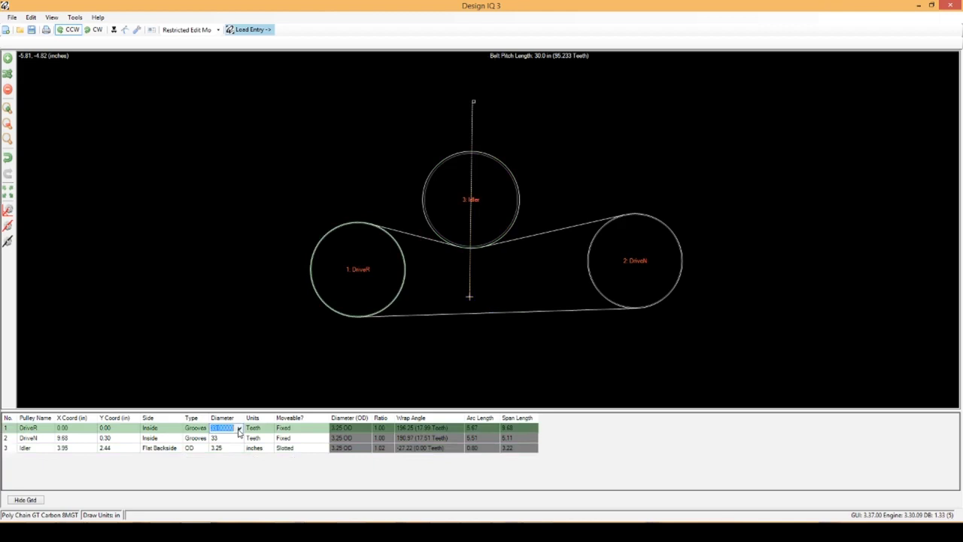
left_click(239, 427)
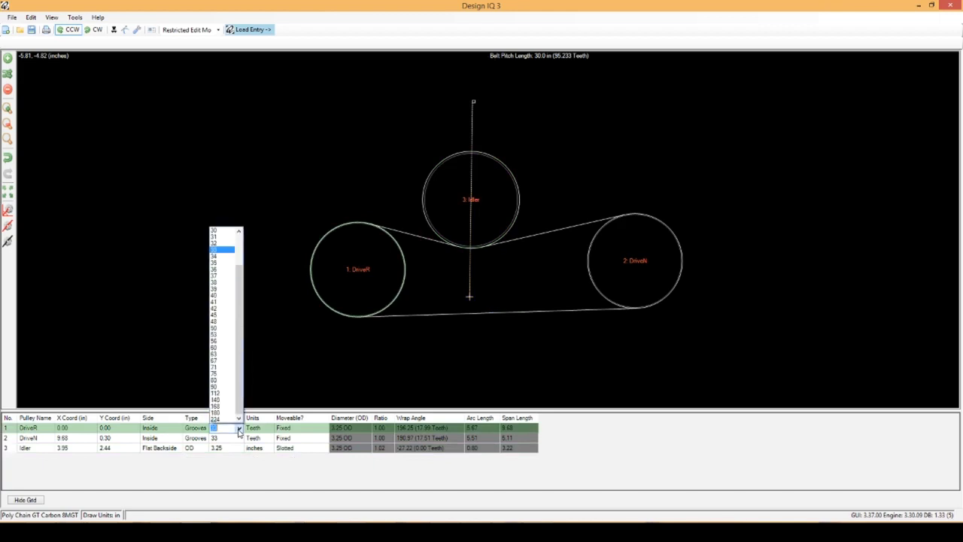
left_click(222, 315)
left_click(237, 437)
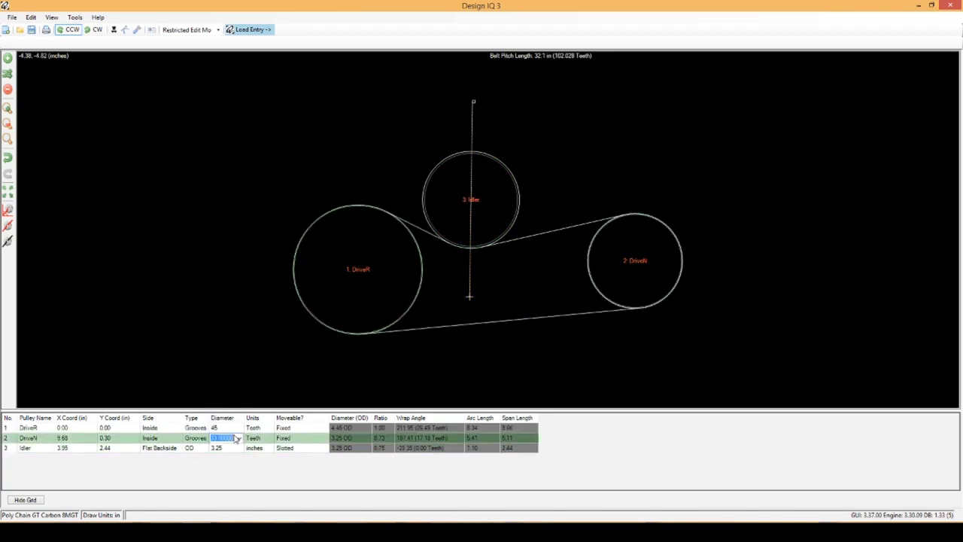
left_click(238, 437)
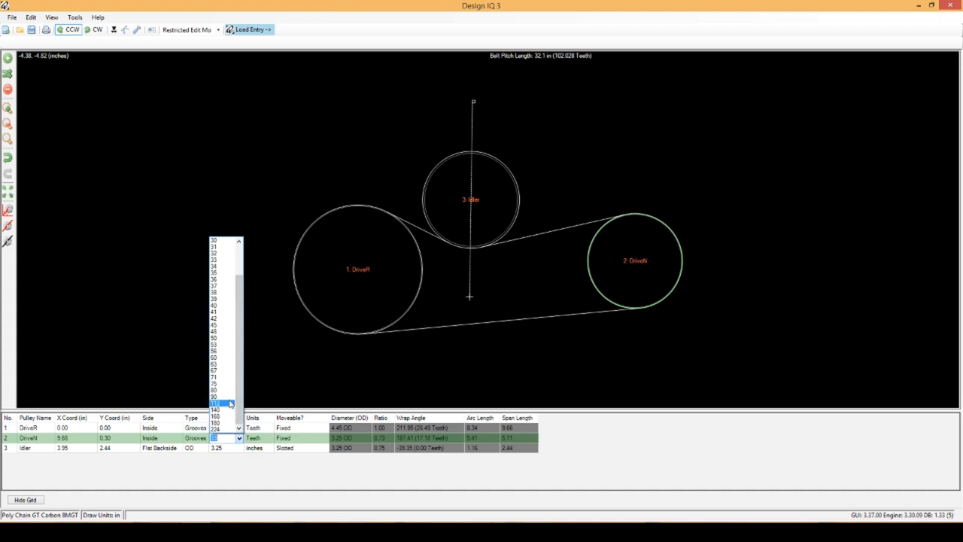
left_click(226, 398)
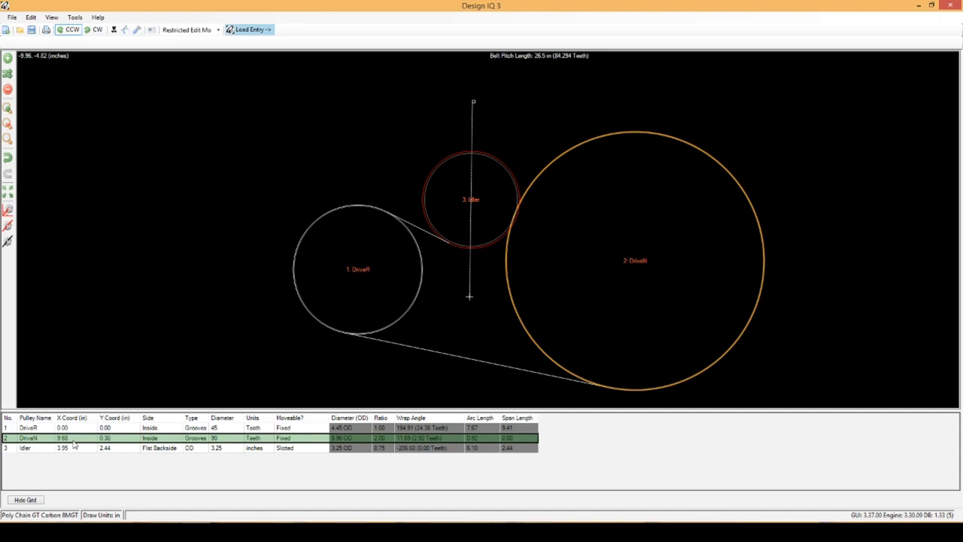
Step: Move DriveN to X 13, Y 0 and the idler to X 5.5, keeping its Y
left_click(73, 441)
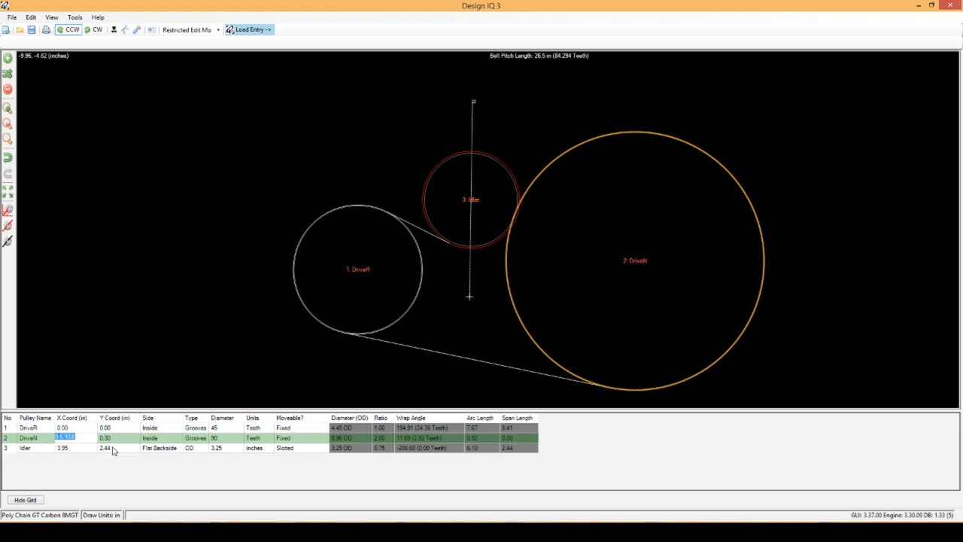
type("13")
key("Tab")
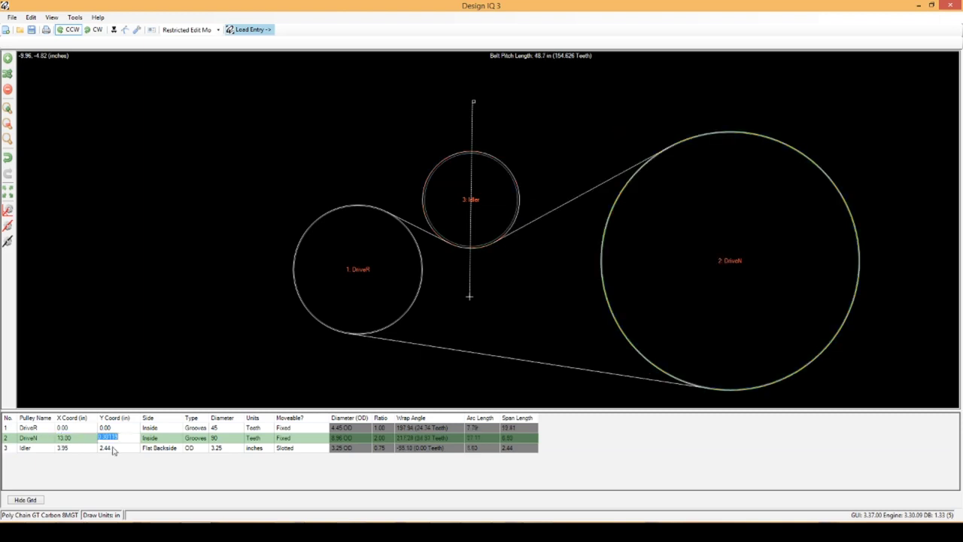
type("0")
key("Tab")
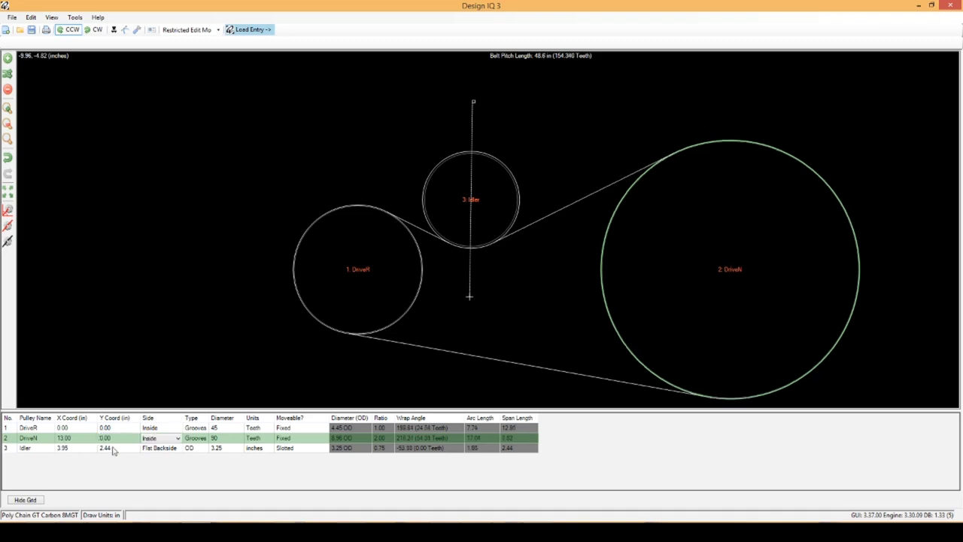
left_click(71, 448)
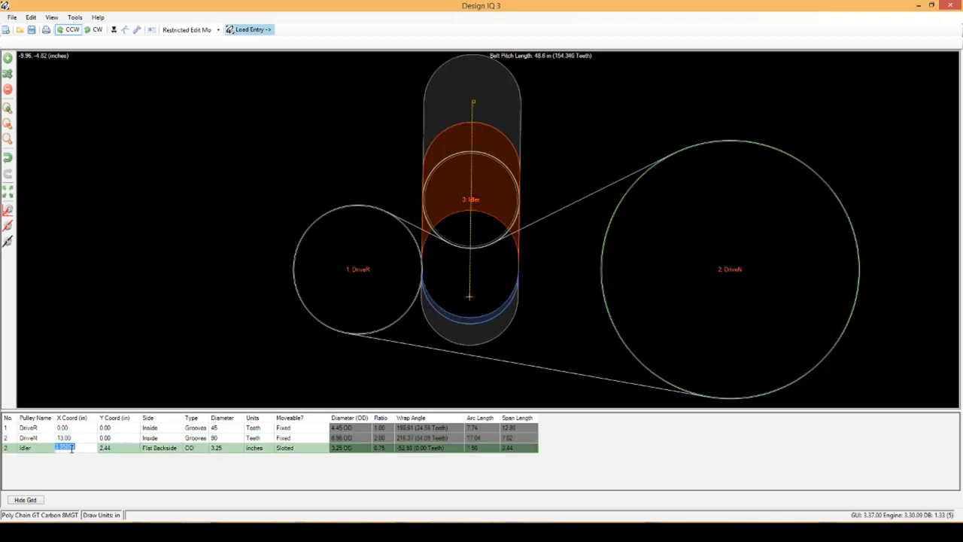
type("5.5")
key("Tab")
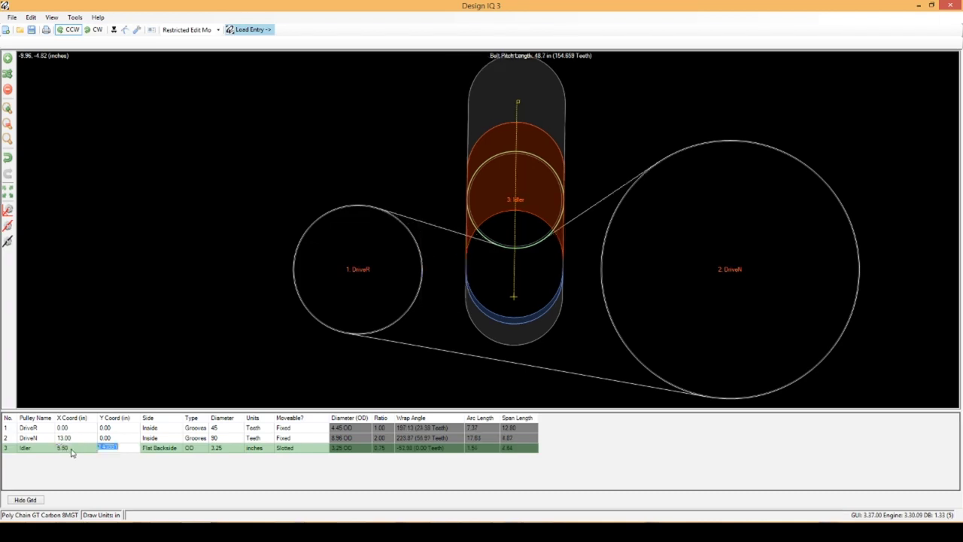
key("Return")
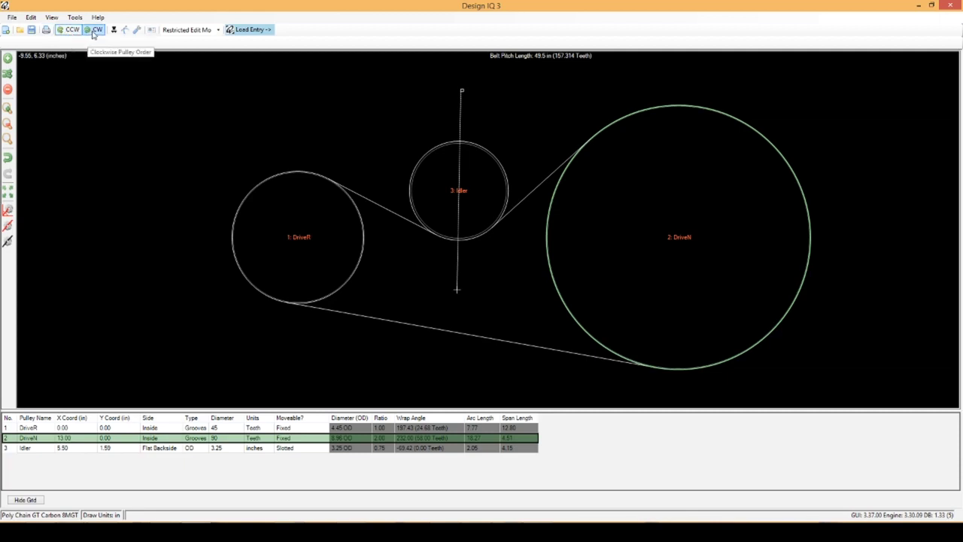
Step: Run the belt counterclockwise so it wraps the idler's flat back, giving a 48.7 in pitch length
left_click(94, 30)
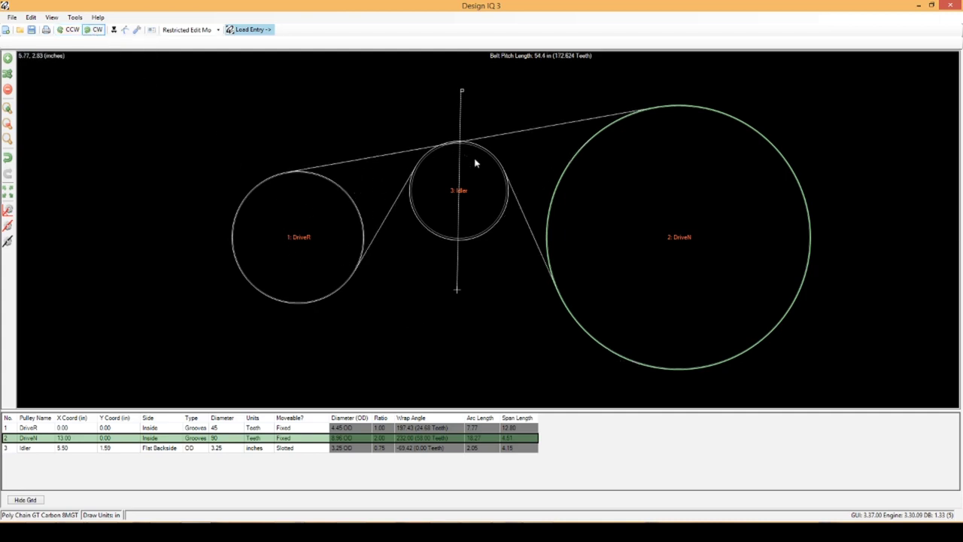
left_click(73, 33)
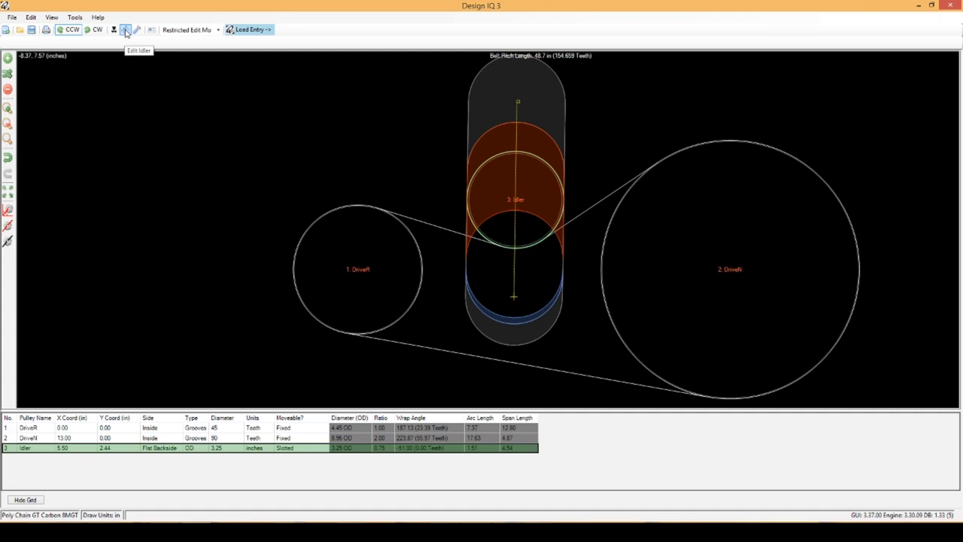
Step: Review and accept the idler's 6.76 in tensioner slot at 89.14°
left_click(126, 32)
left_click_drag(414, 192, 111, 104)
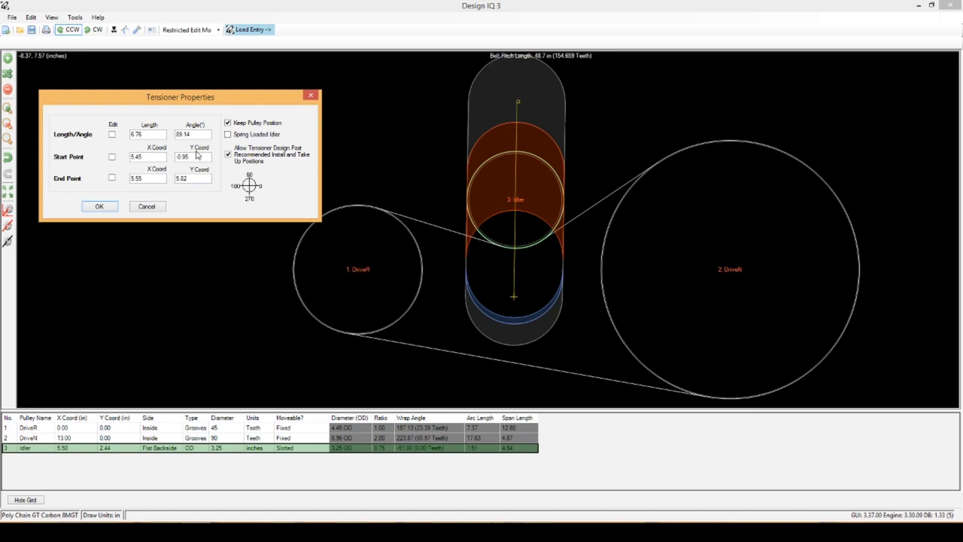
left_click(146, 206)
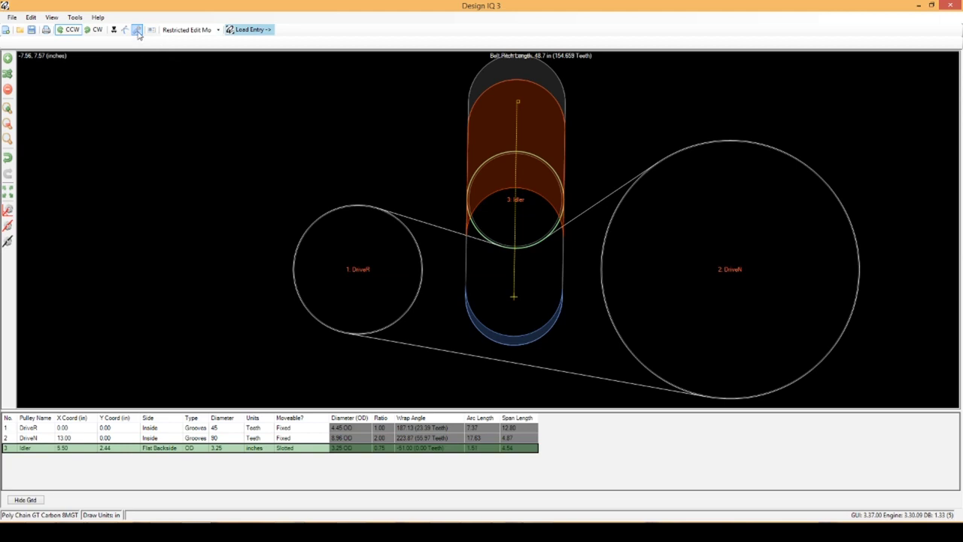
Step: Select the stock 160-tooth 8MGT-1280-12 belt, for a 50.4 in pitch length
left_click(138, 32)
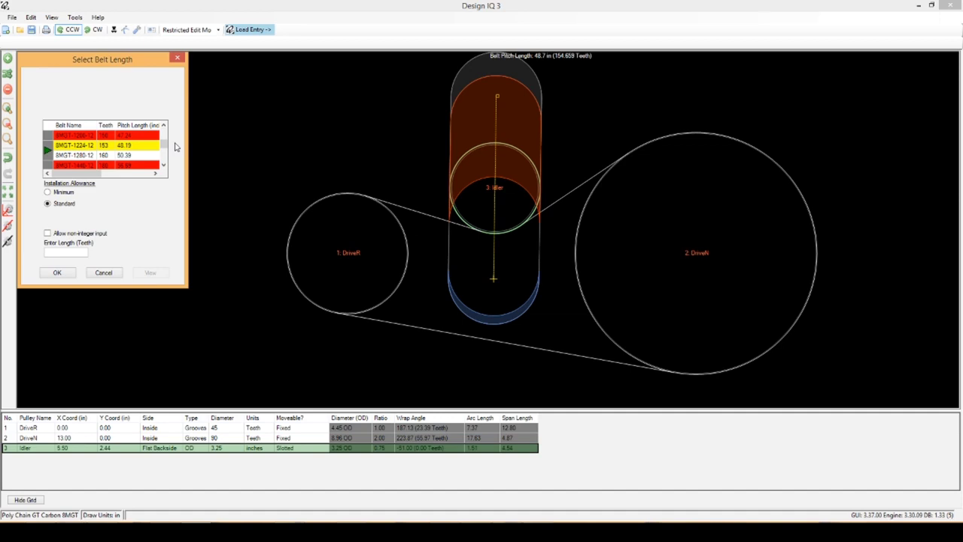
left_click(79, 157)
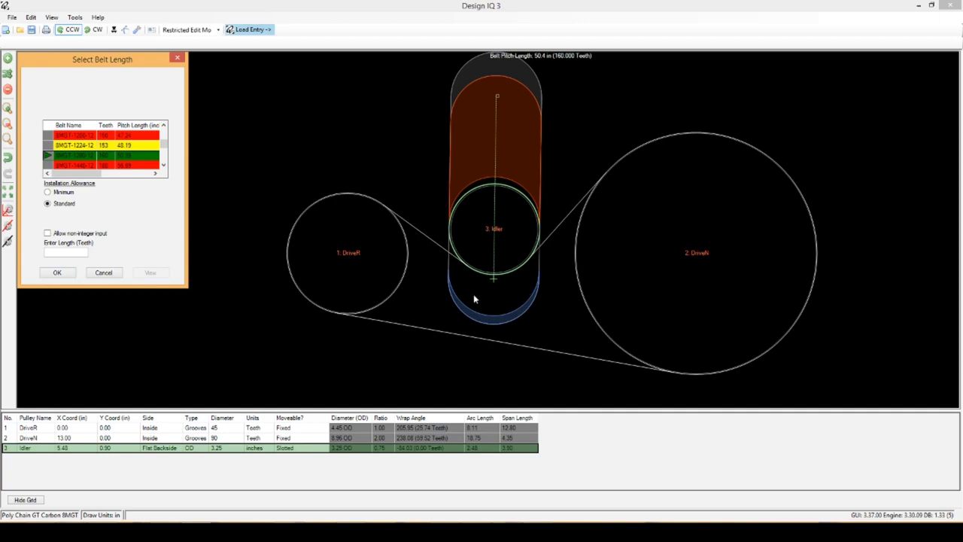
left_click(65, 273)
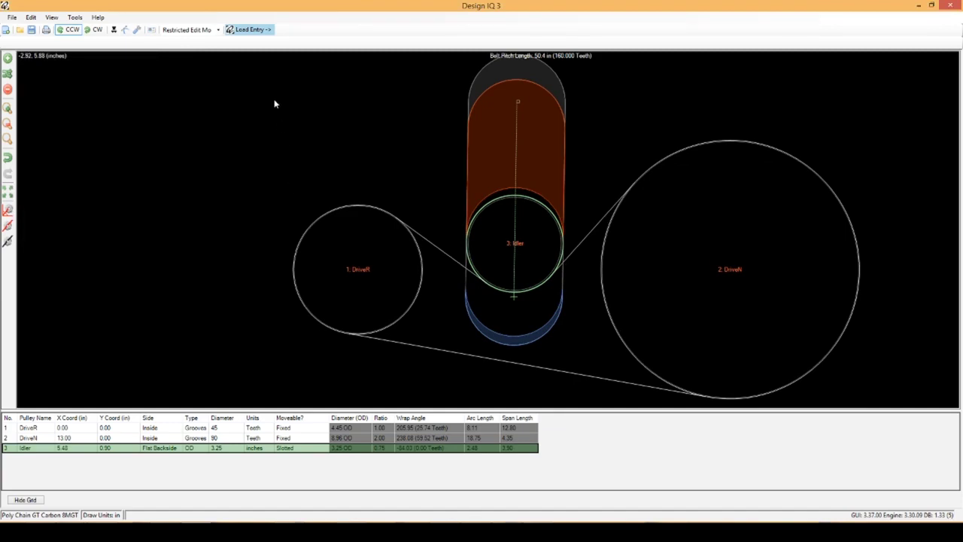
Step: Move to load entry and show Condition 1 with DriveR, DriveN and Idler
left_click(250, 30)
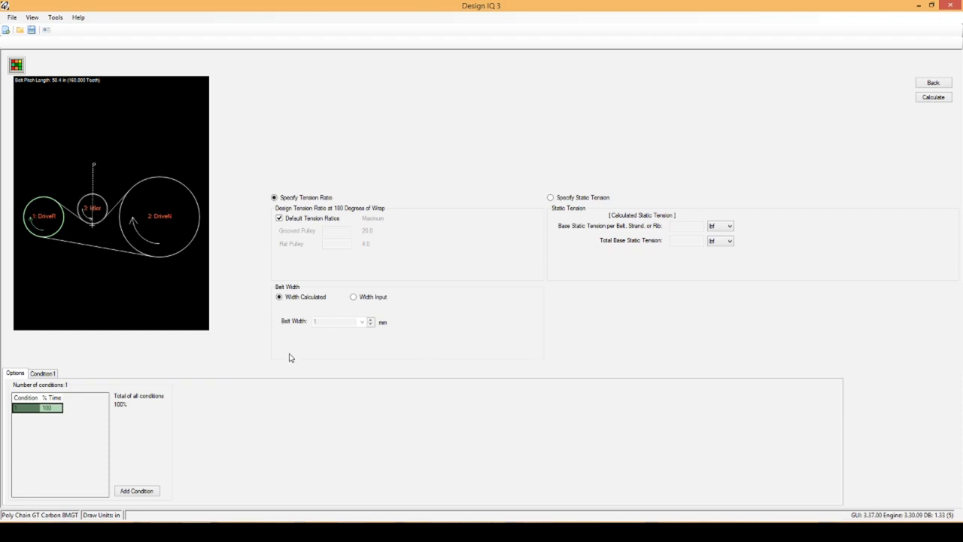
left_click(45, 374)
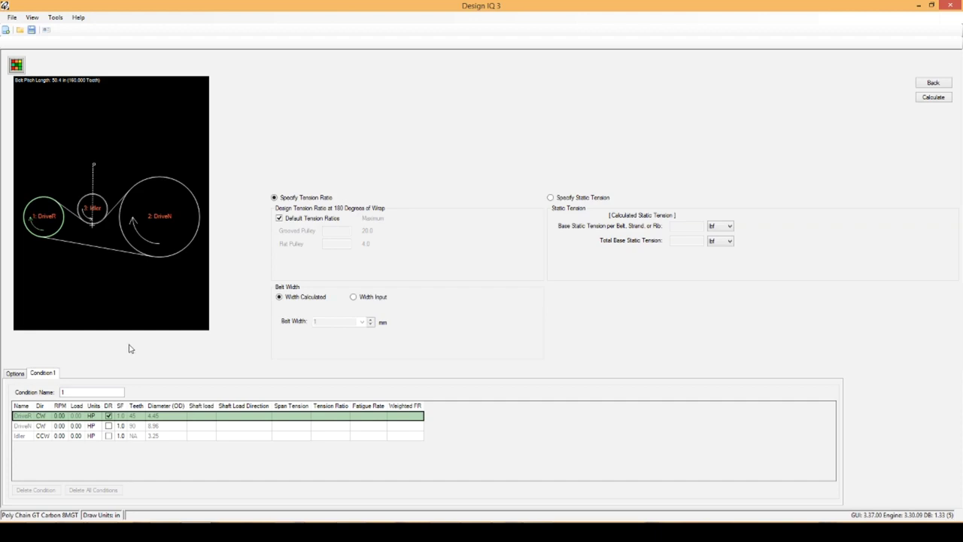
Step: Make DriveR, not DriveN, the driving pulley in Condition 1 and bring up its direction choices
left_click(109, 415)
left_click(108, 425)
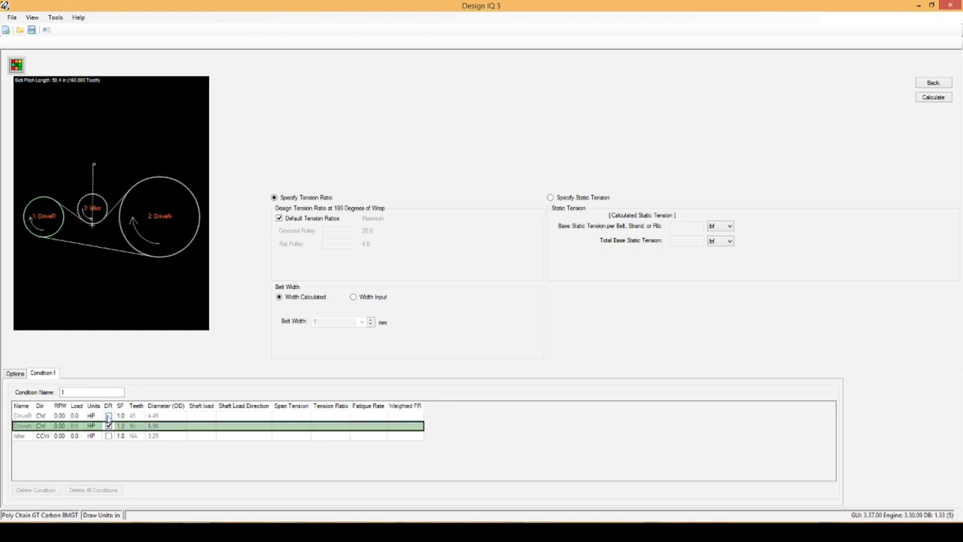
left_click(109, 415)
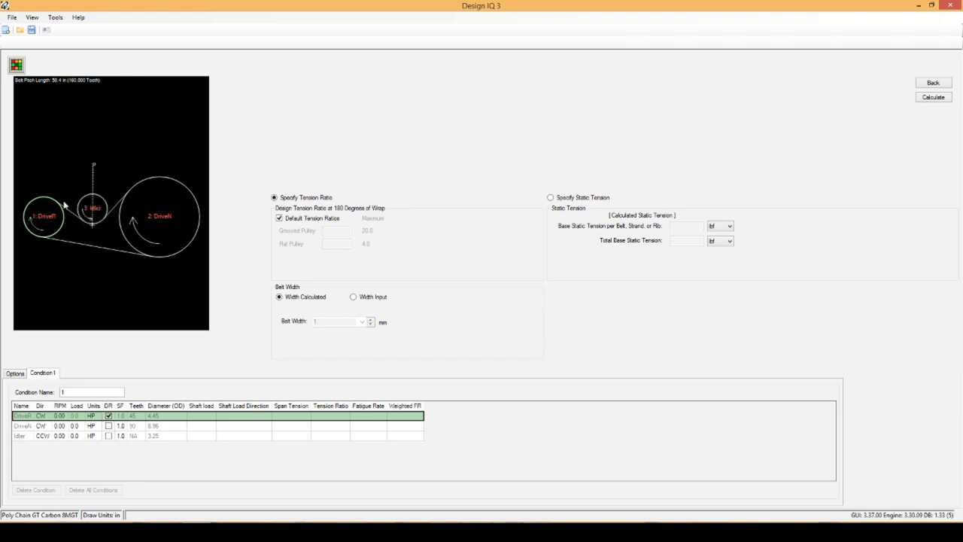
left_click(49, 420)
left_click(49, 419)
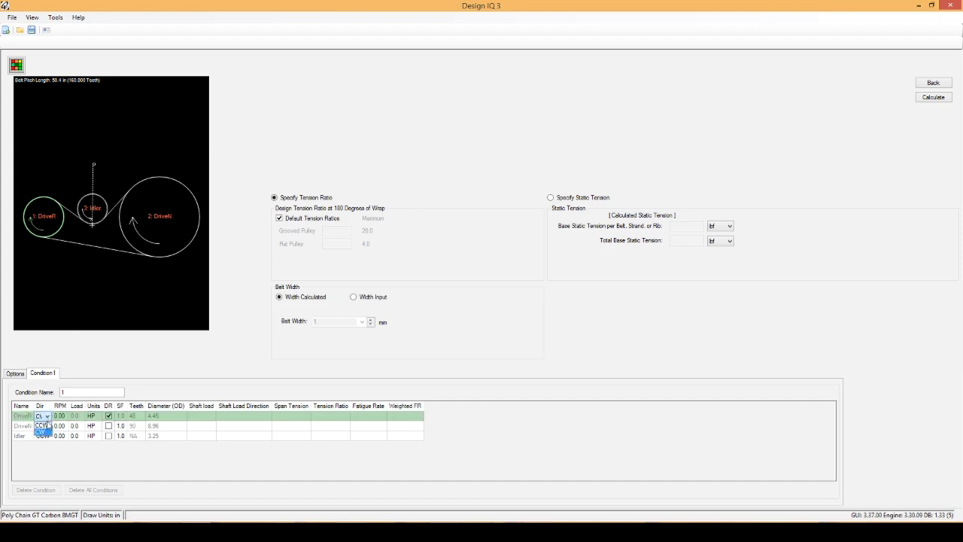
Step: Set DriveR clockwise at 1750 RPM, giving DriveN 875 RPM and the idler 2334.14 RPM
left_click(44, 434)
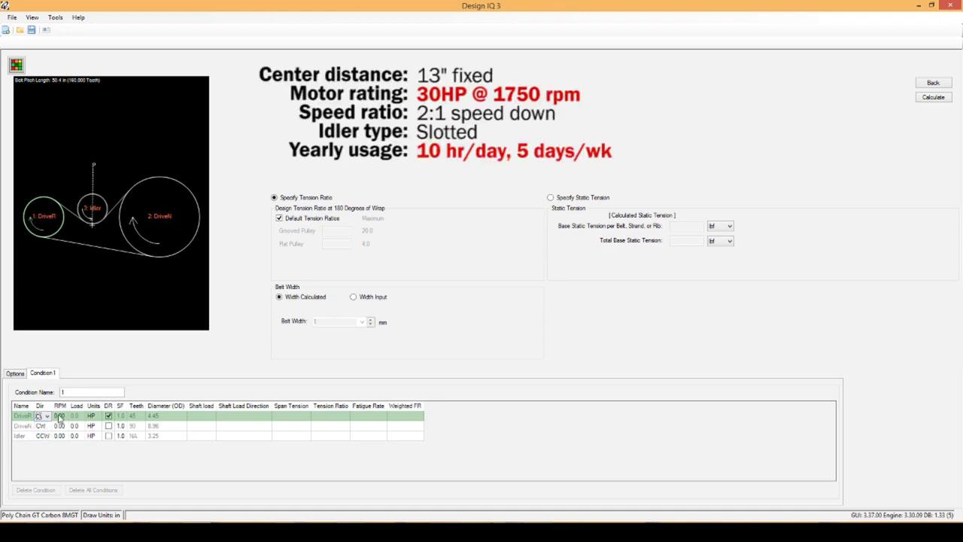
left_click(60, 416)
type("1750")
key("Return")
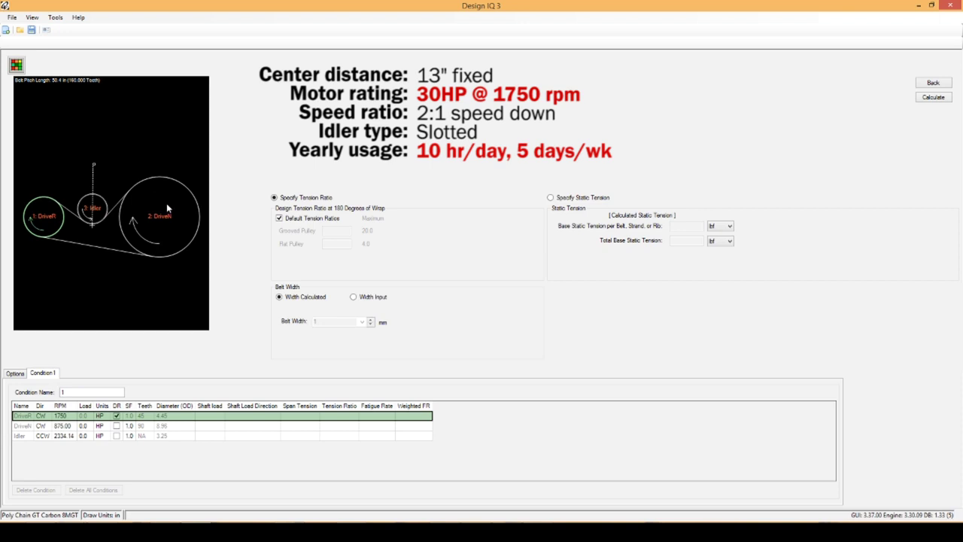
Step: Enter a 30 HP load on DriveN in Condition 1
left_click(84, 426)
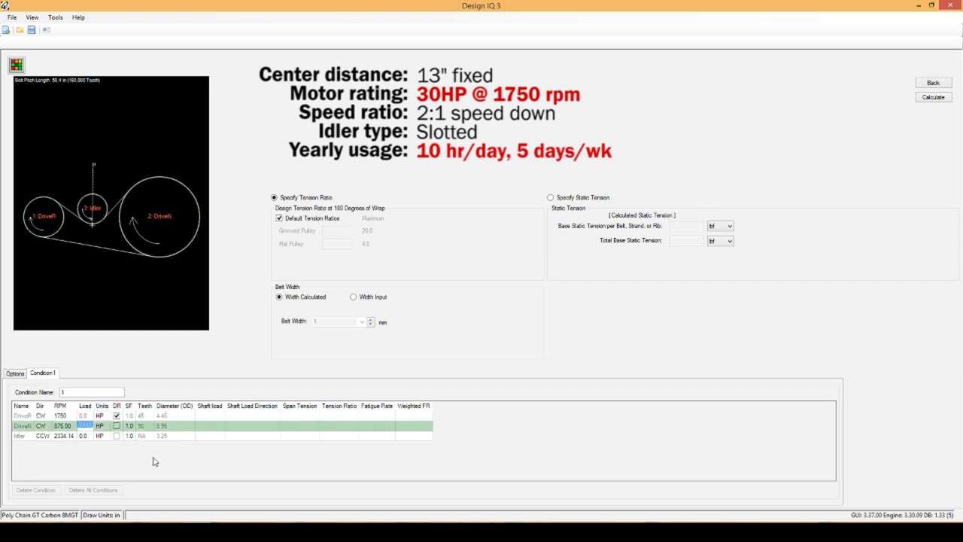
type("30")
key("Tab")
Step: Give DriveN a 1.6 service factor and run the load calculation
left_click(129, 417)
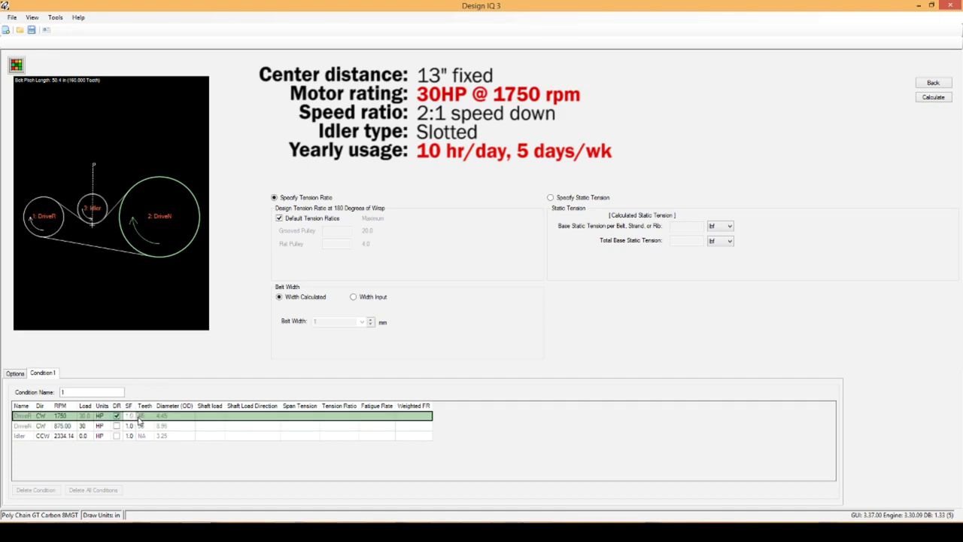
left_click(129, 426)
type("1")
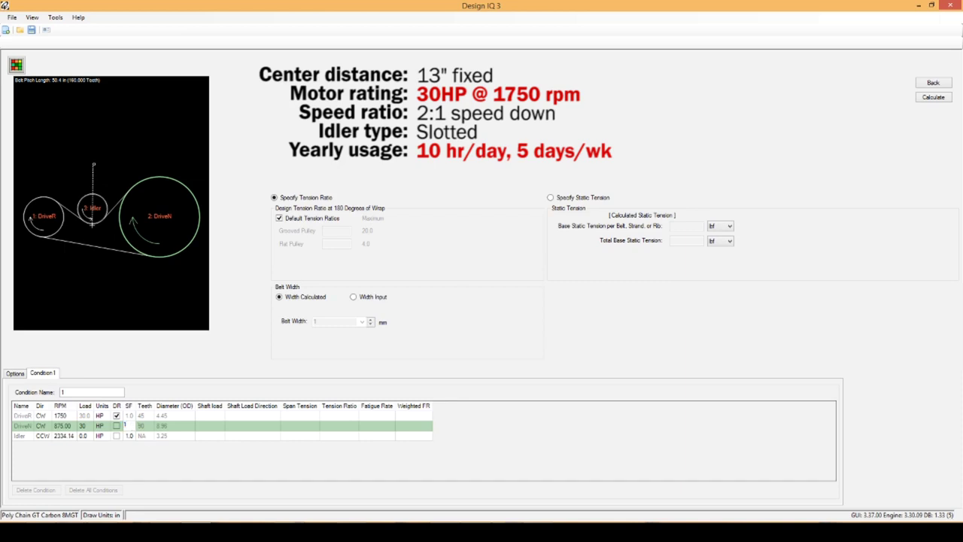
type(".6")
left_click(148, 437)
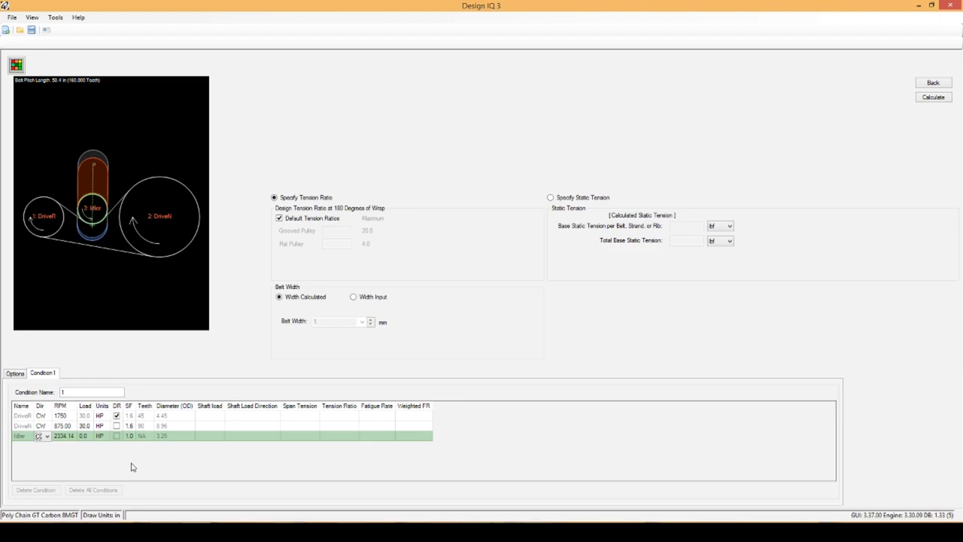
left_click(934, 103)
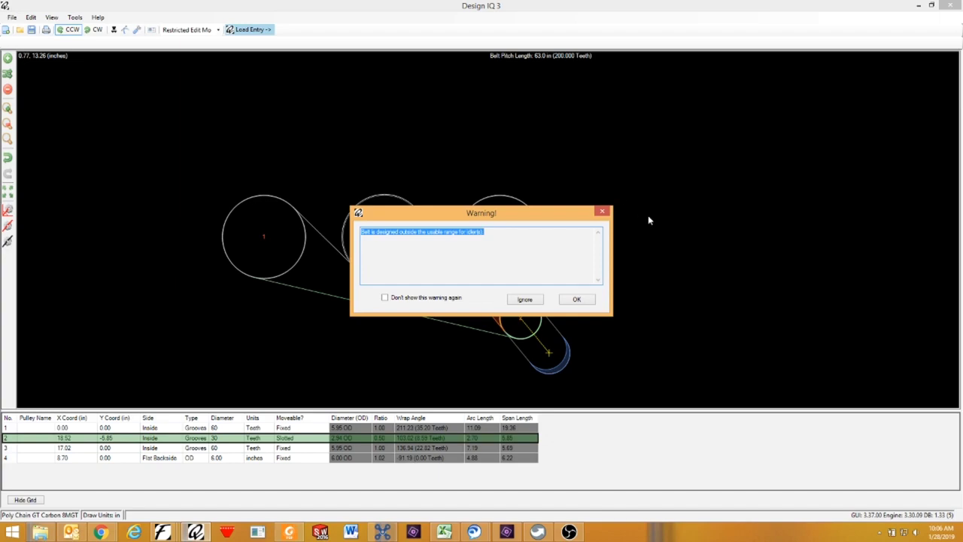
Step: Dismiss the idler range warning and recalculate to get the 21 mm belt width and 0.20 in deflection
left_click(576, 301)
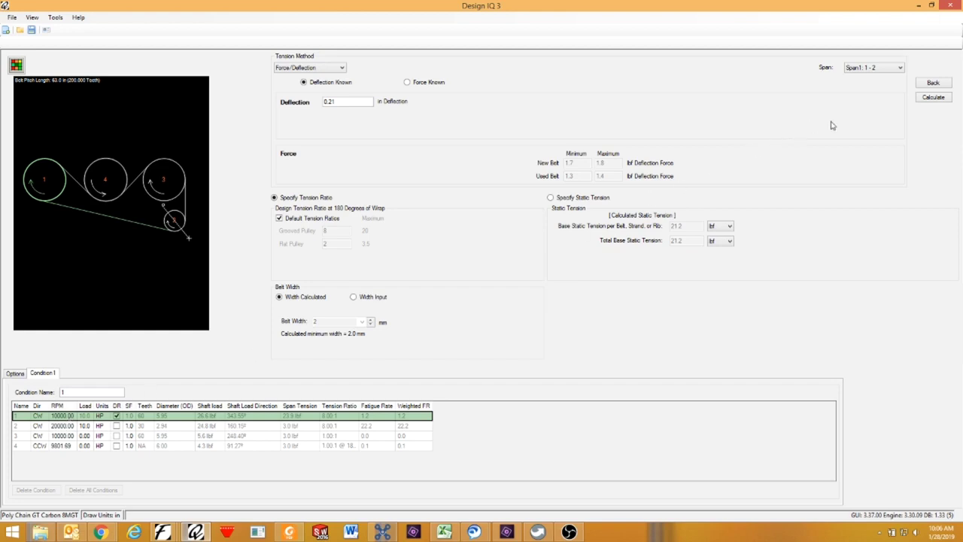
left_click(932, 98)
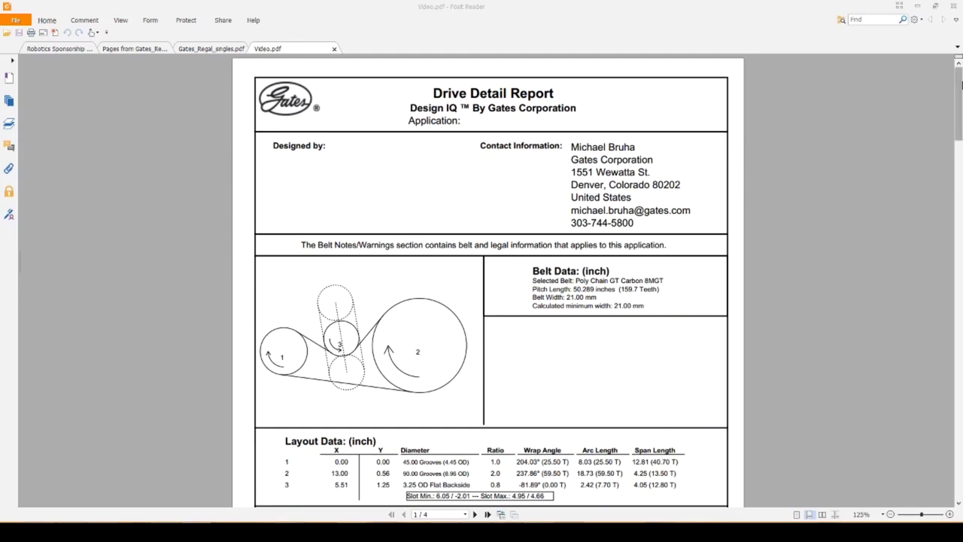
Step: Scroll the Drive Detail Report down to page 2's dynamic data and span tensions
left_click_drag(960, 85, 960, 126)
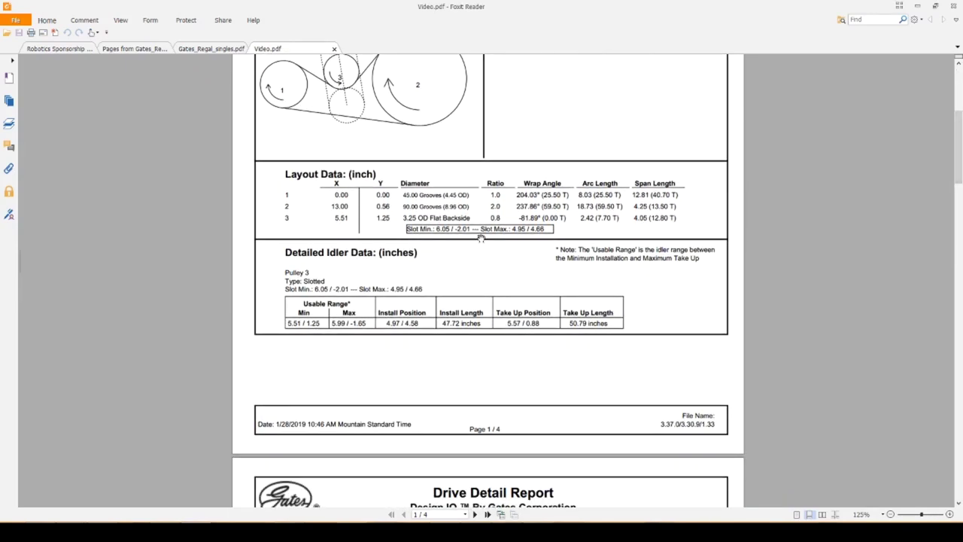
left_click_drag(960, 149, 960, 228)
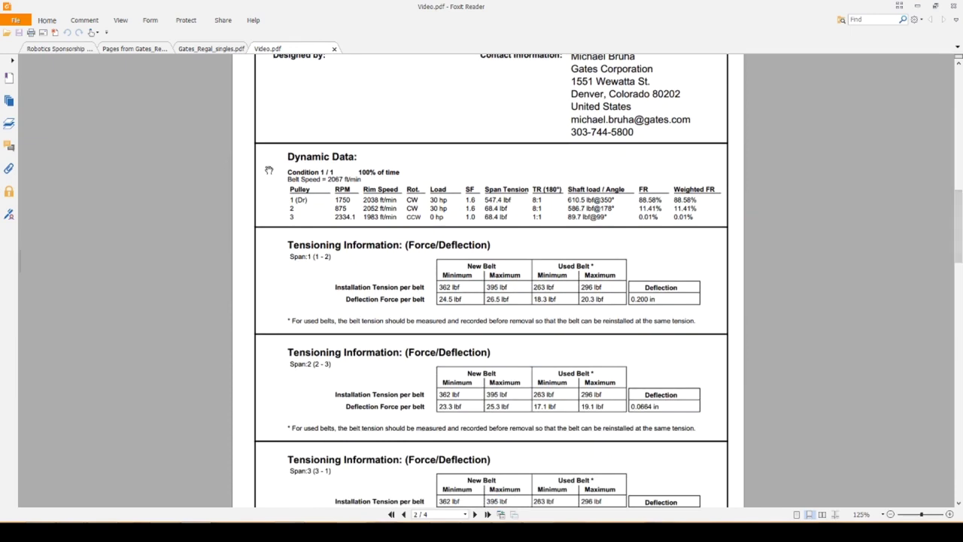